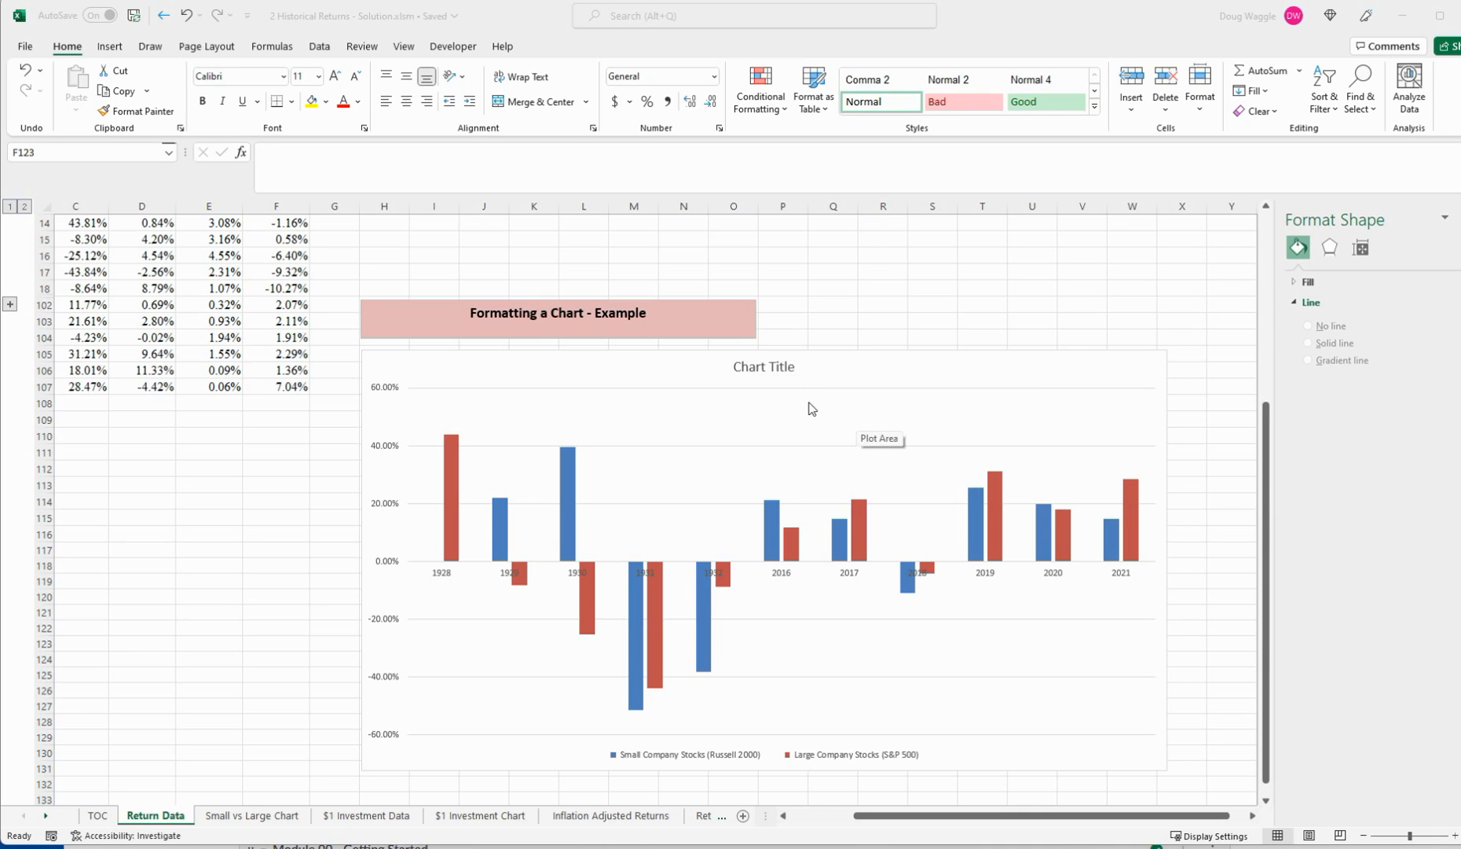
left_click(771, 373)
left_click(763, 368)
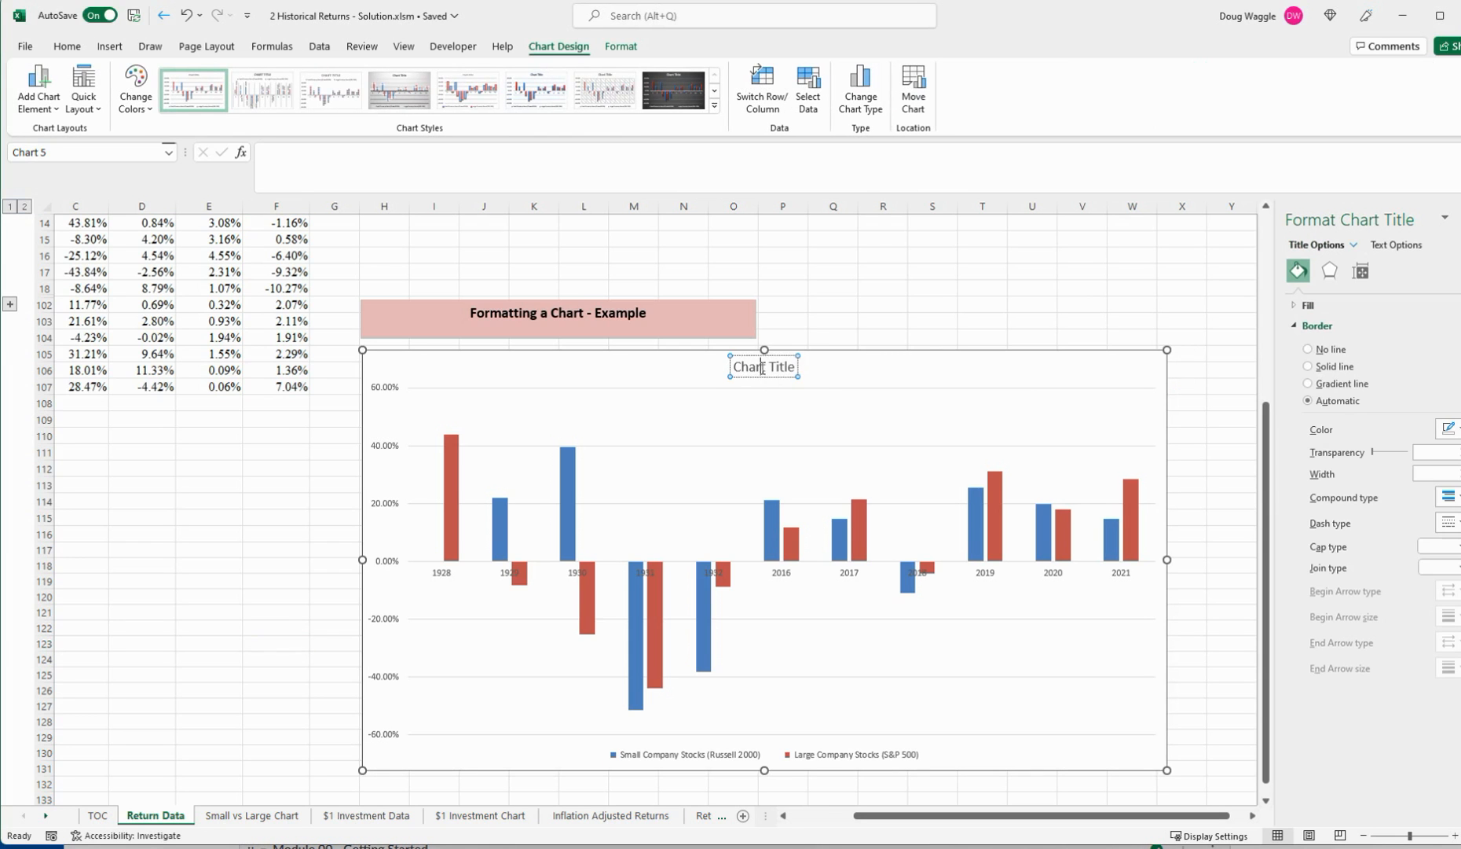
triple_click(762, 367)
left_click(261, 484)
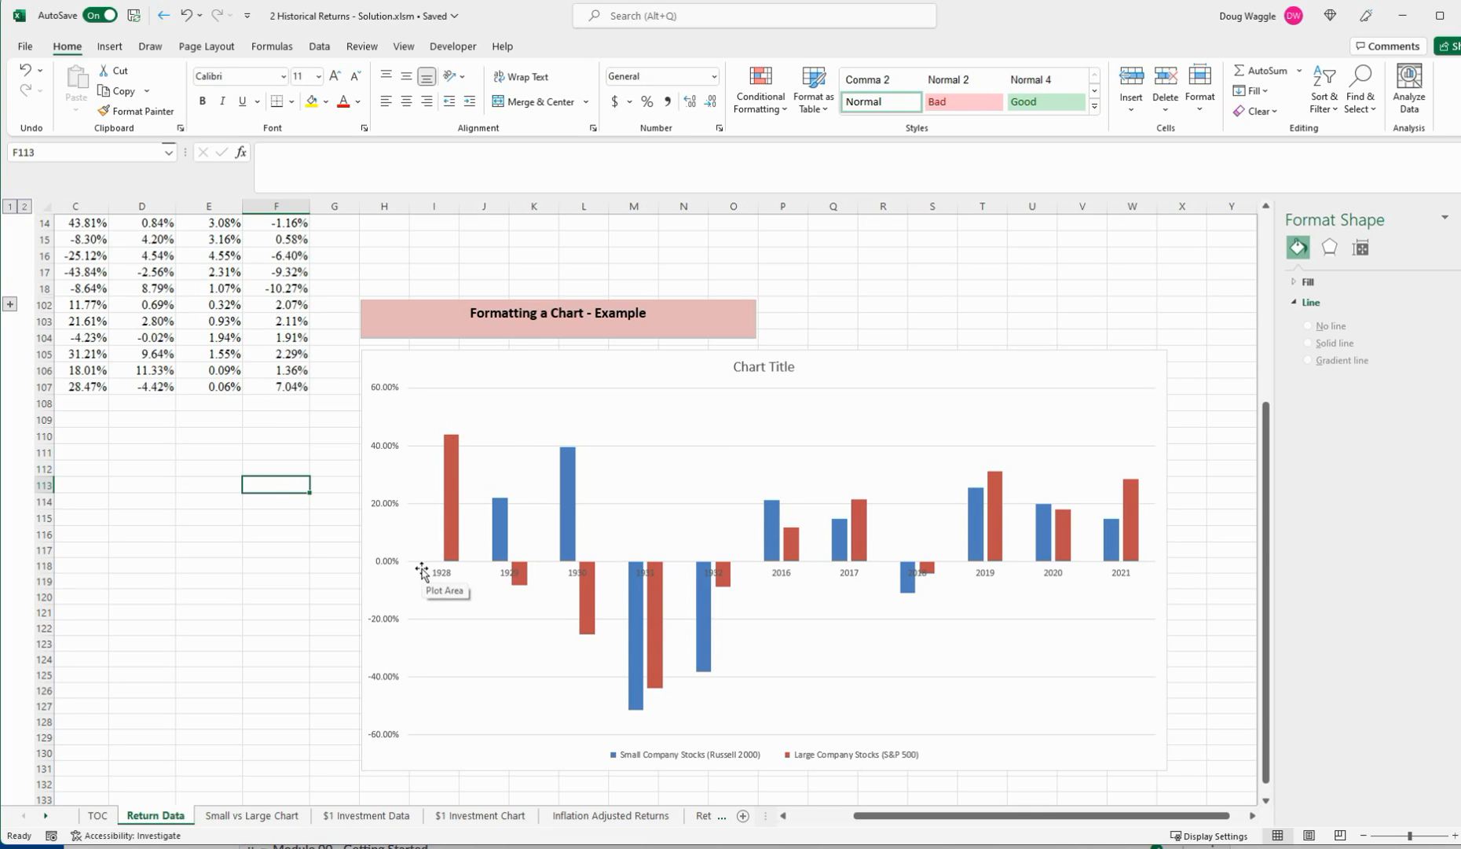
Add a primary vertical axis title to the returns chart.
left_click(743, 366)
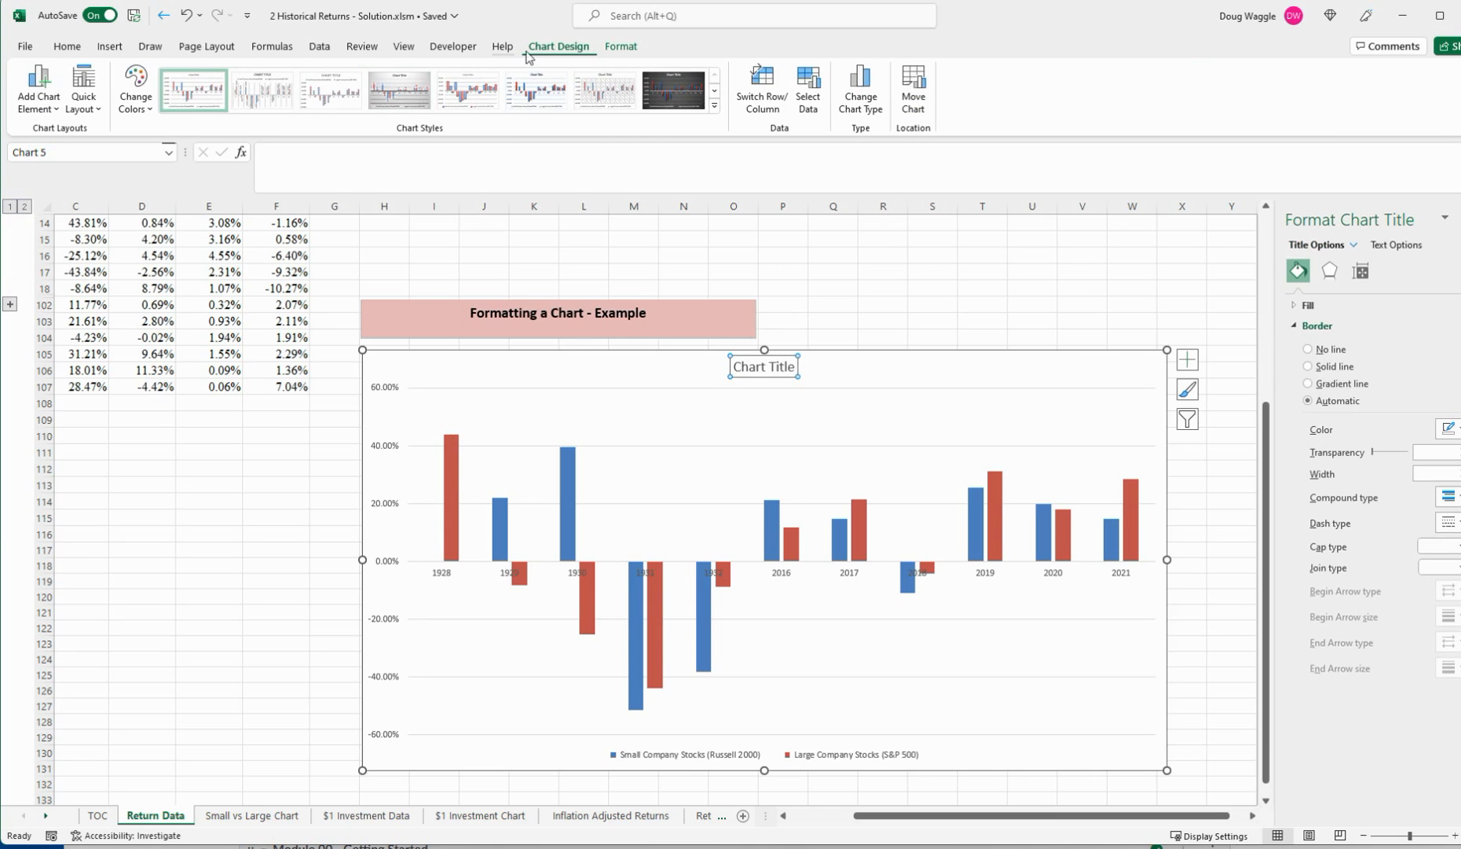
left_click(58, 97)
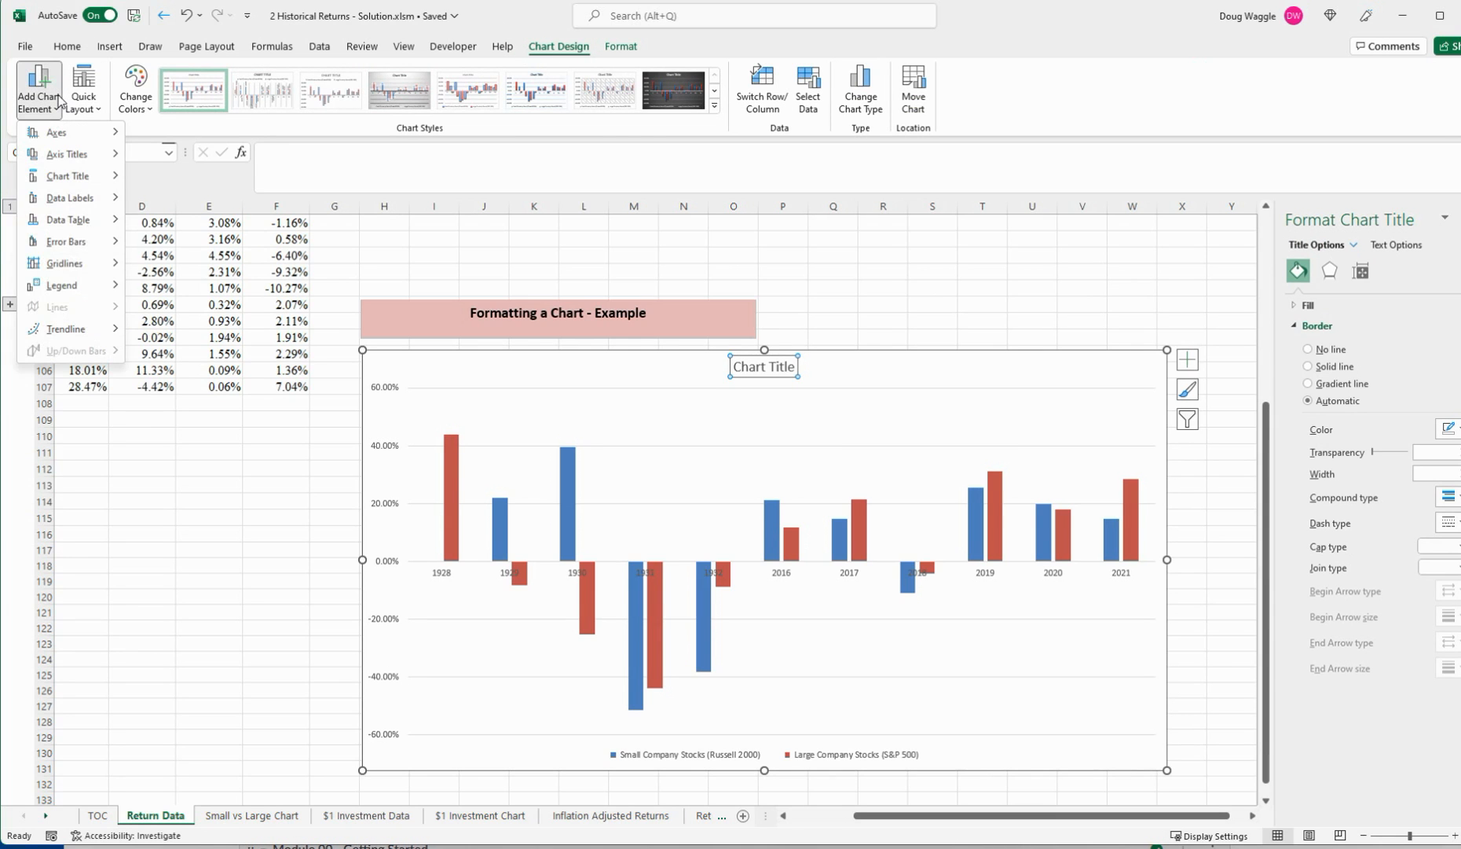
mouse_move(72, 154)
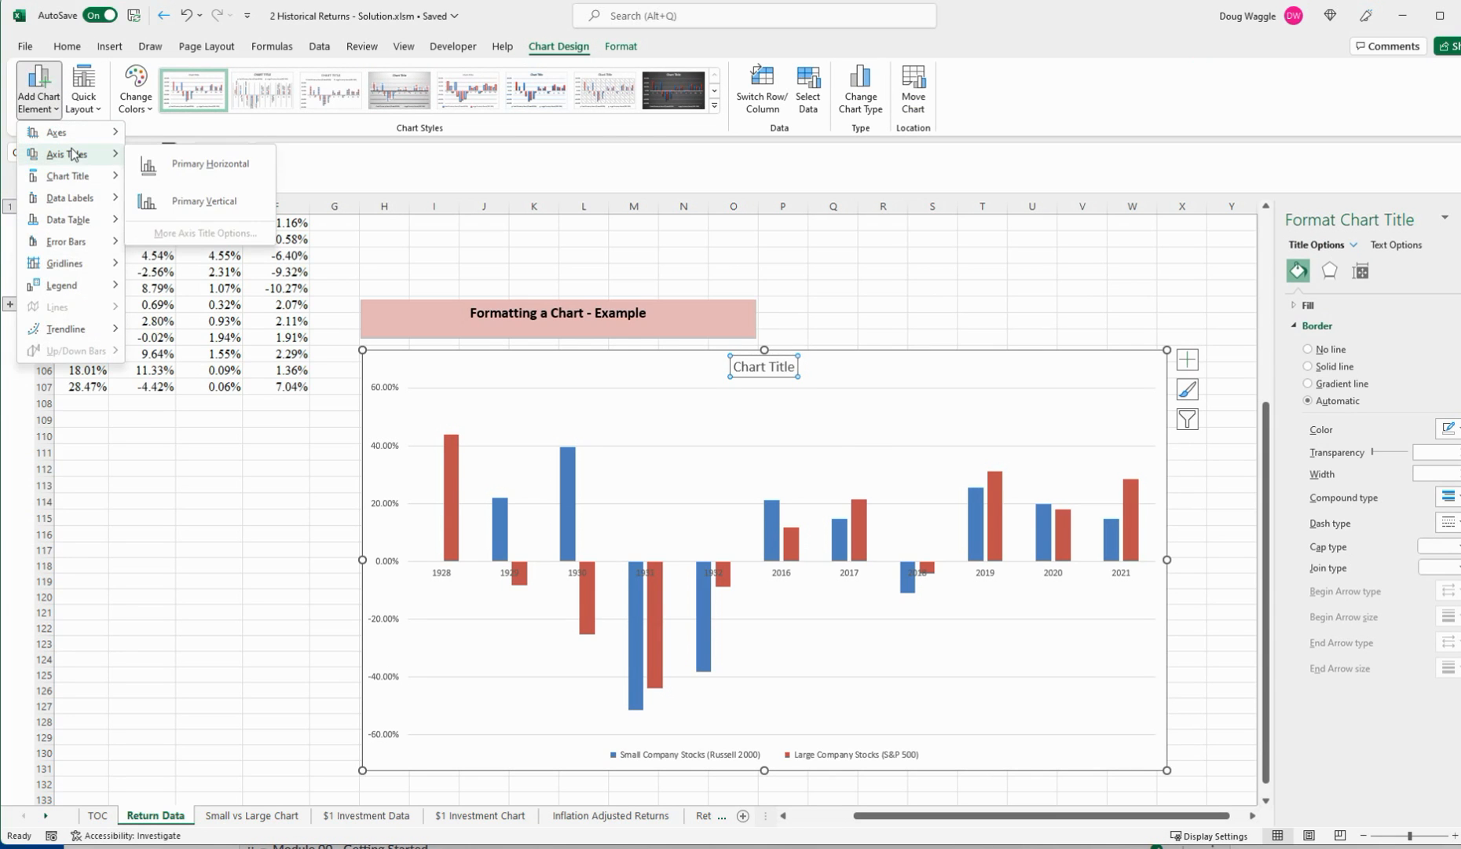
left_click(203, 203)
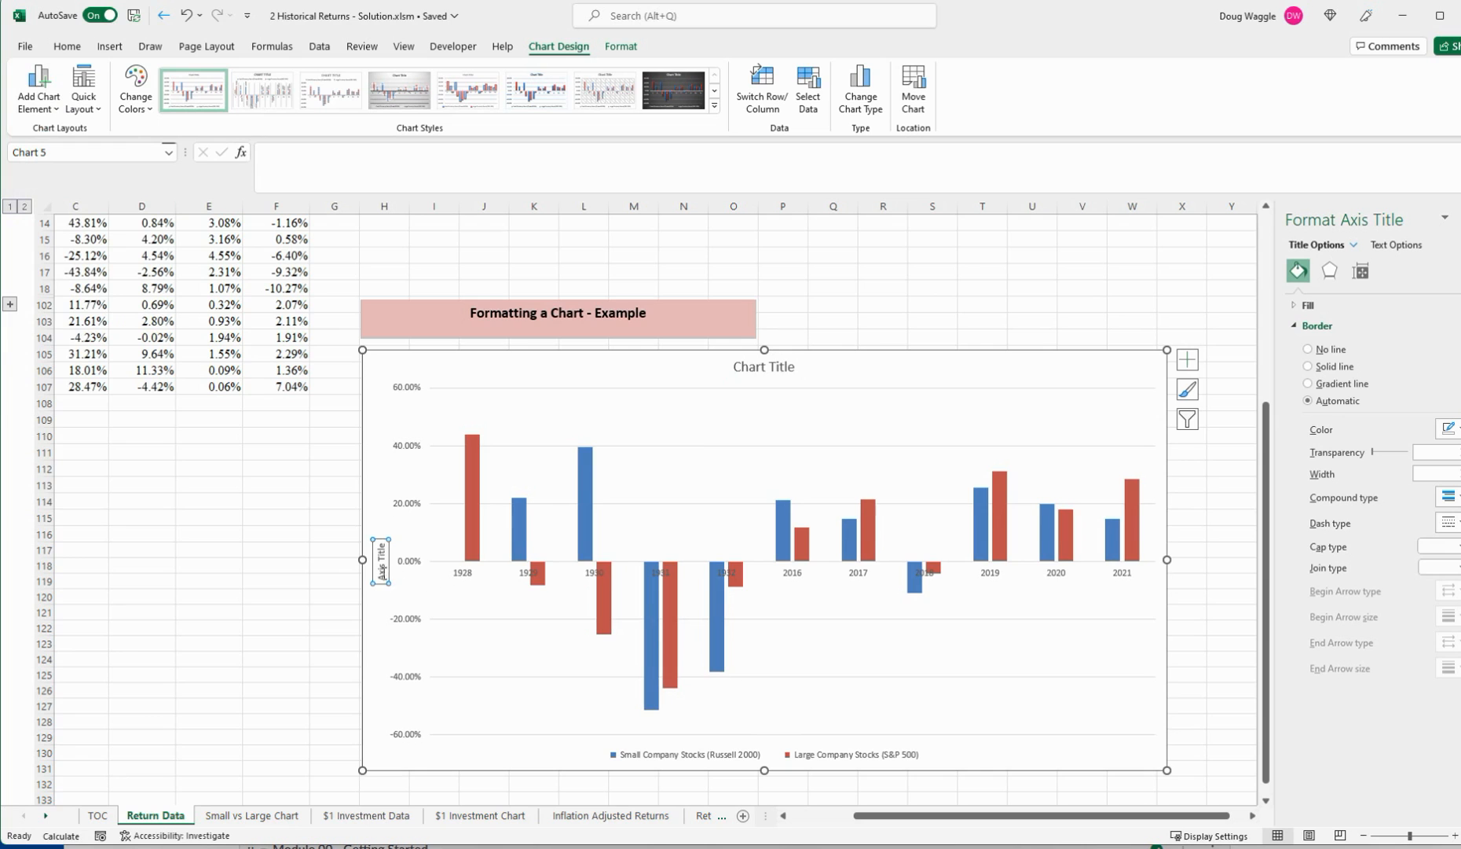
Replace the vertical axis title's placeholder text with "Total Annual Returns".
left_click(381, 572)
double_click(382, 572)
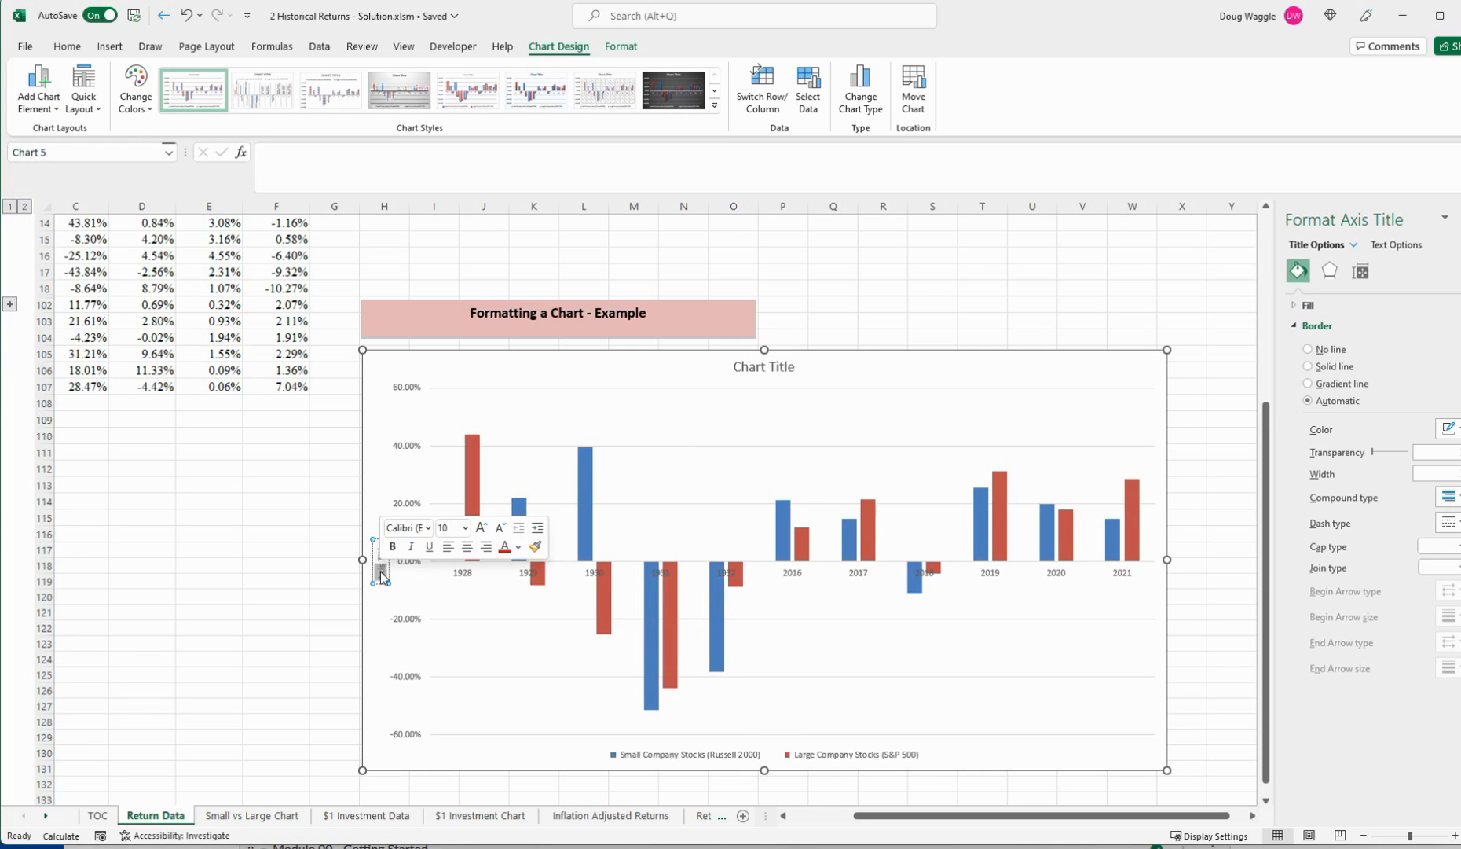
type("Re")
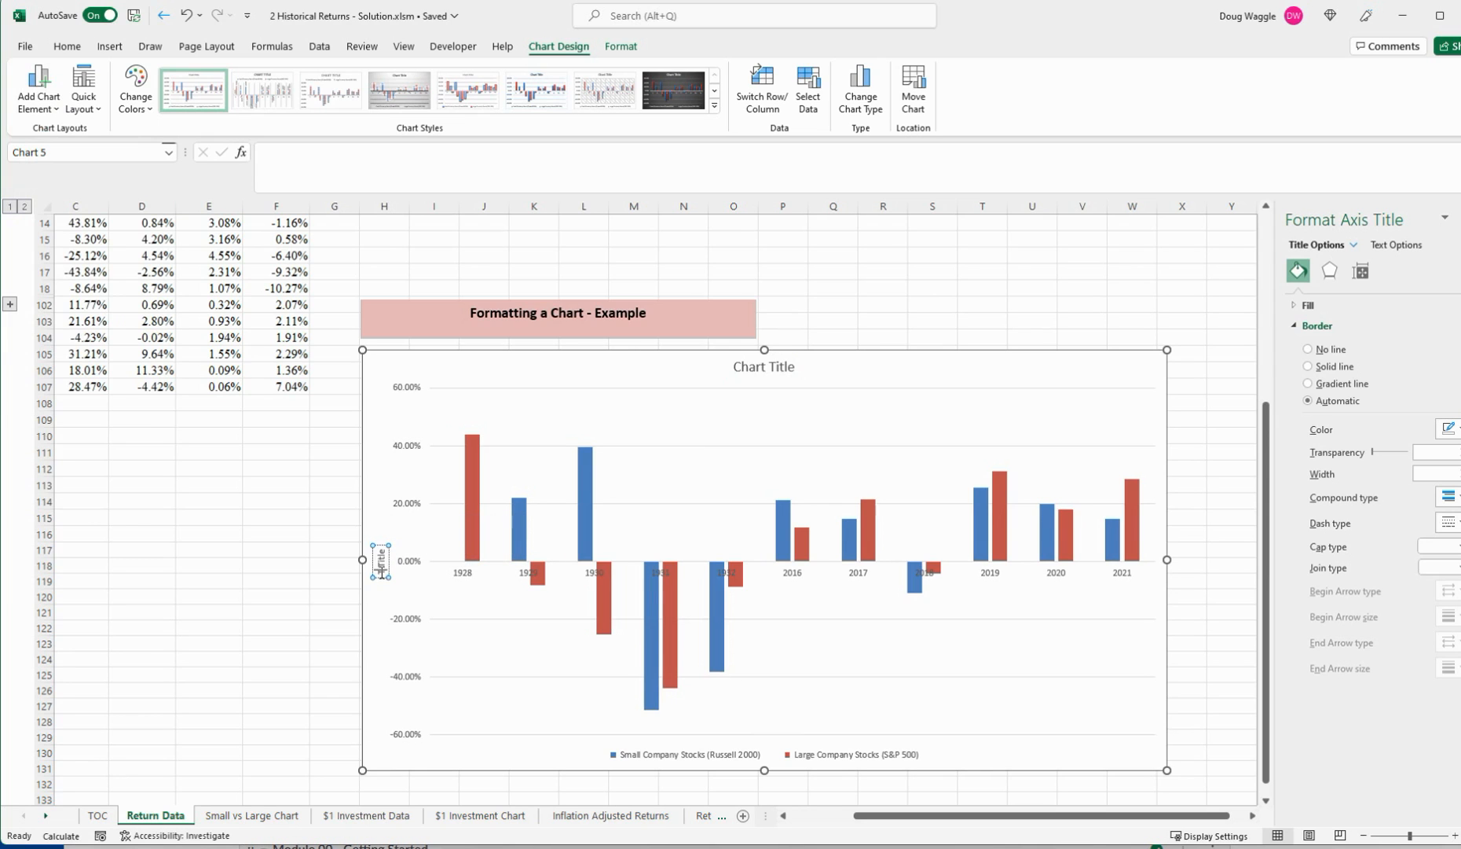
key("BackSpace")
key("BackSpace")
type("Total Annu")
key("BackSpace")
type("ual Returns")
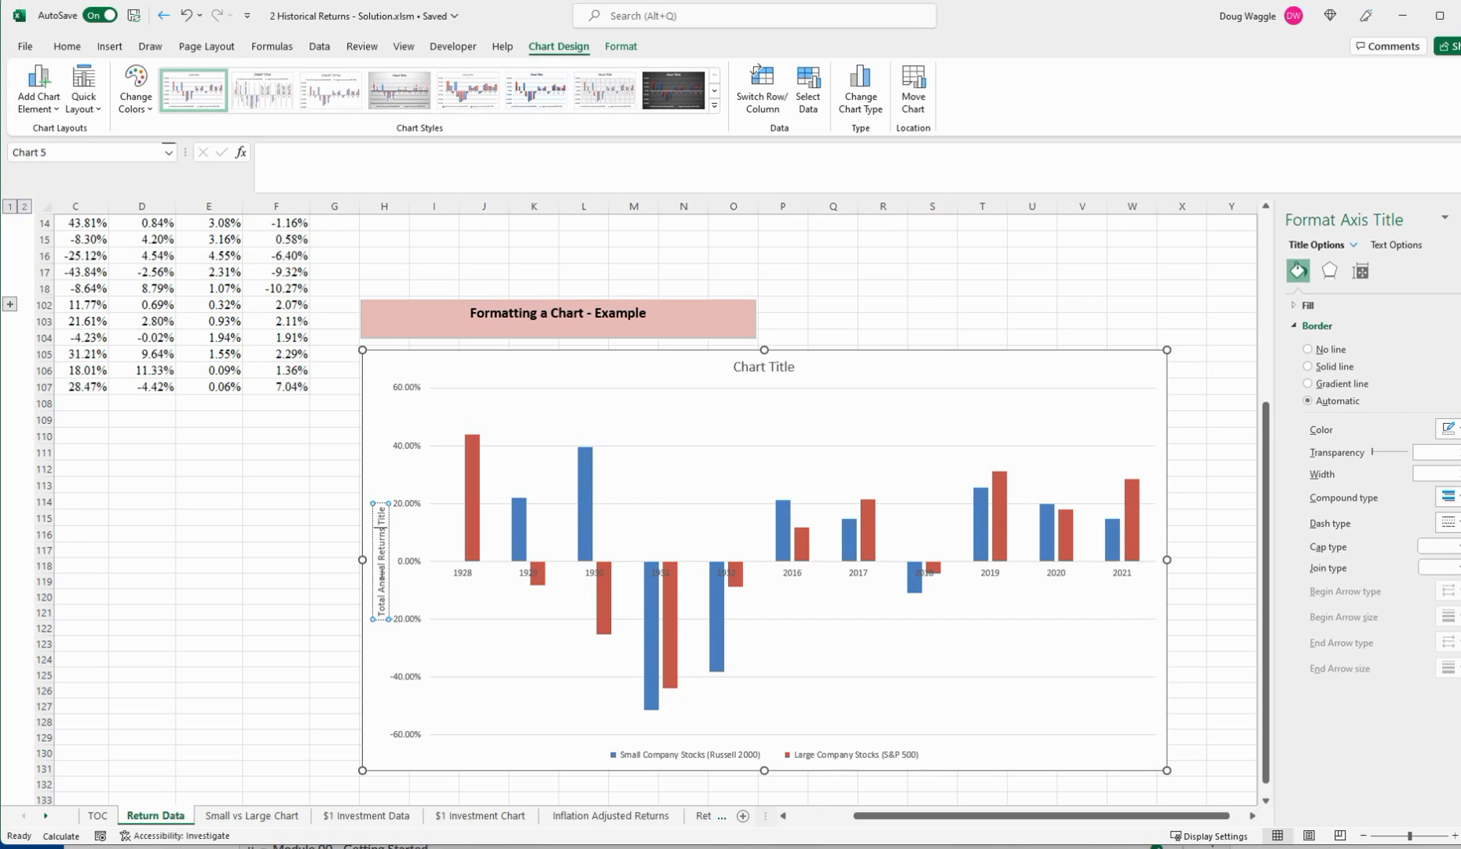
triple_click(384, 517)
double_click(383, 518)
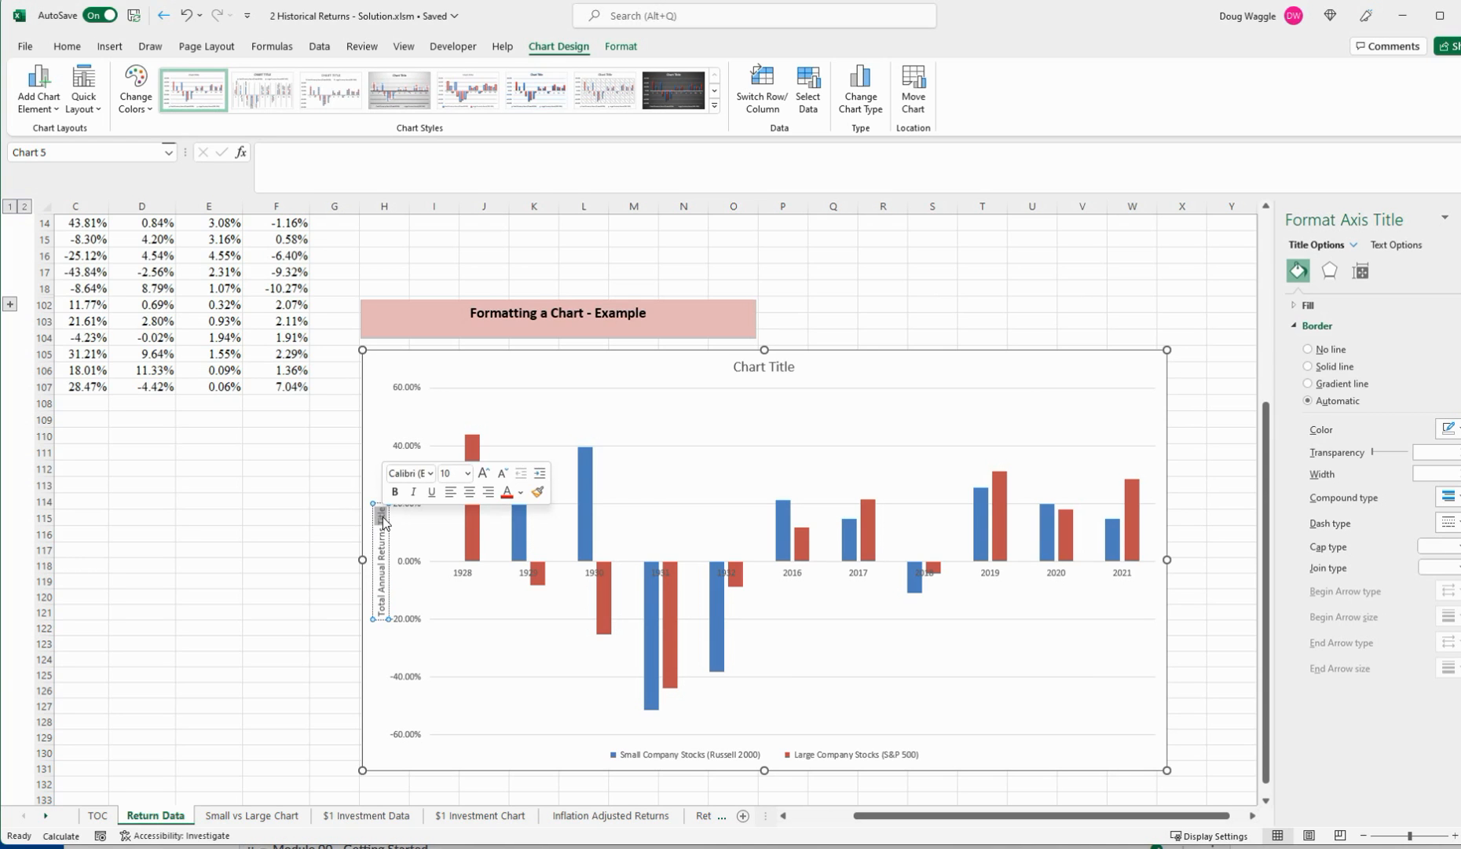
key("BackSpace")
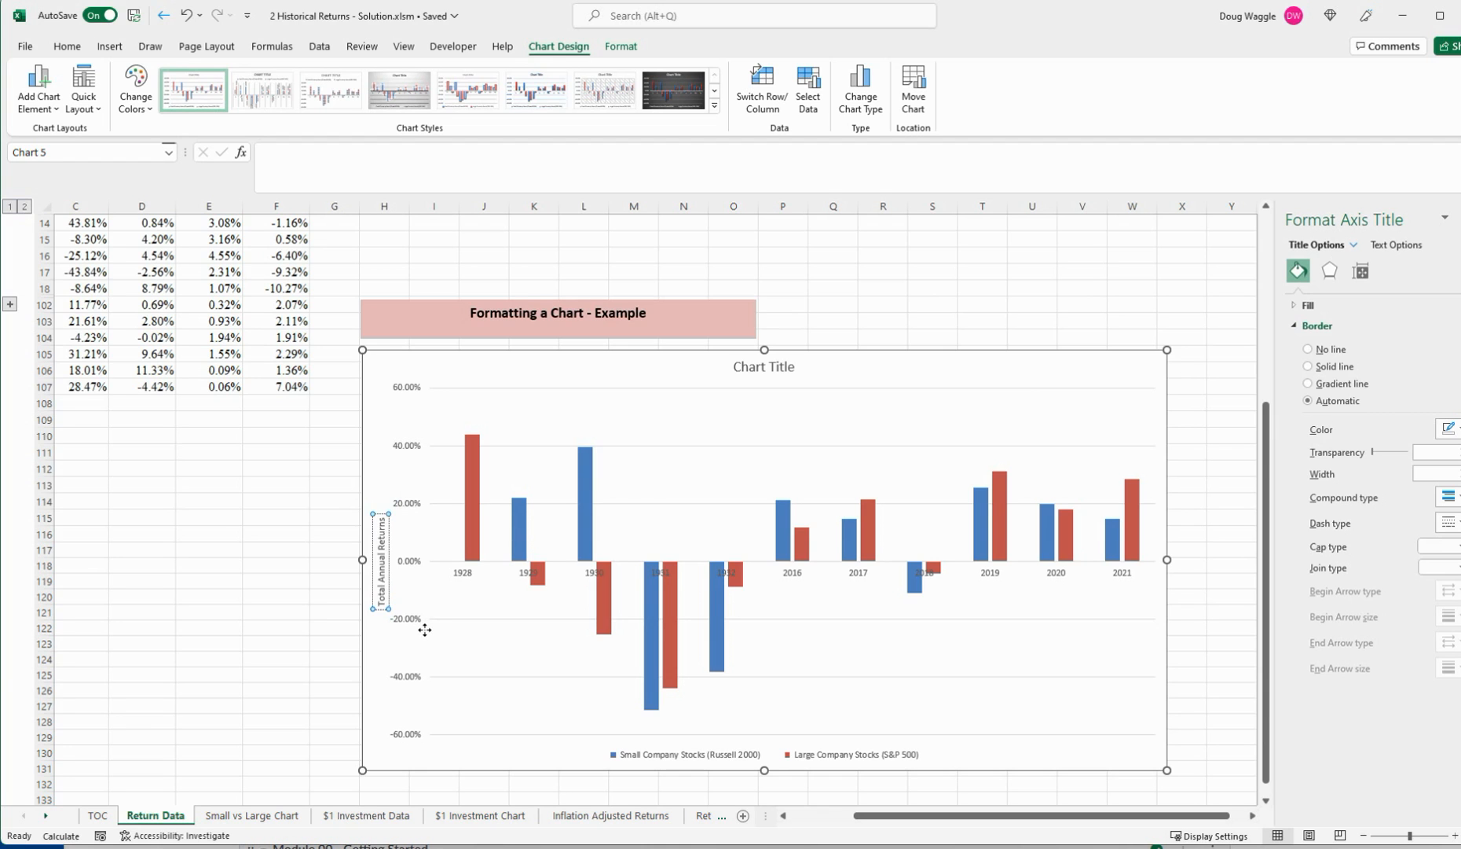
left_click(425, 629)
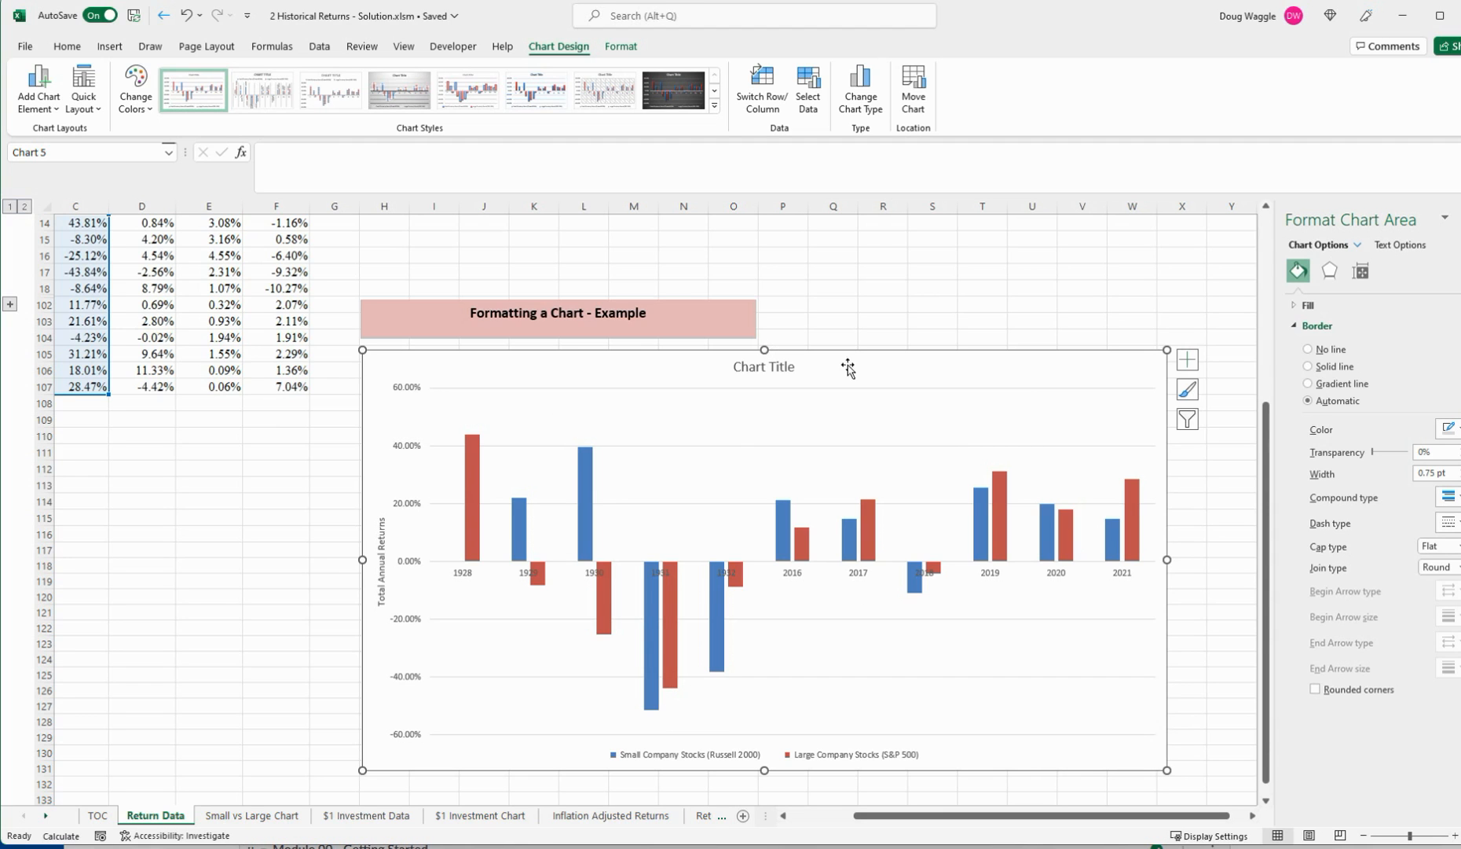
Set the chart's horizontal axis label position to Low and specify a label interval unit of 5.
left_click(471, 582)
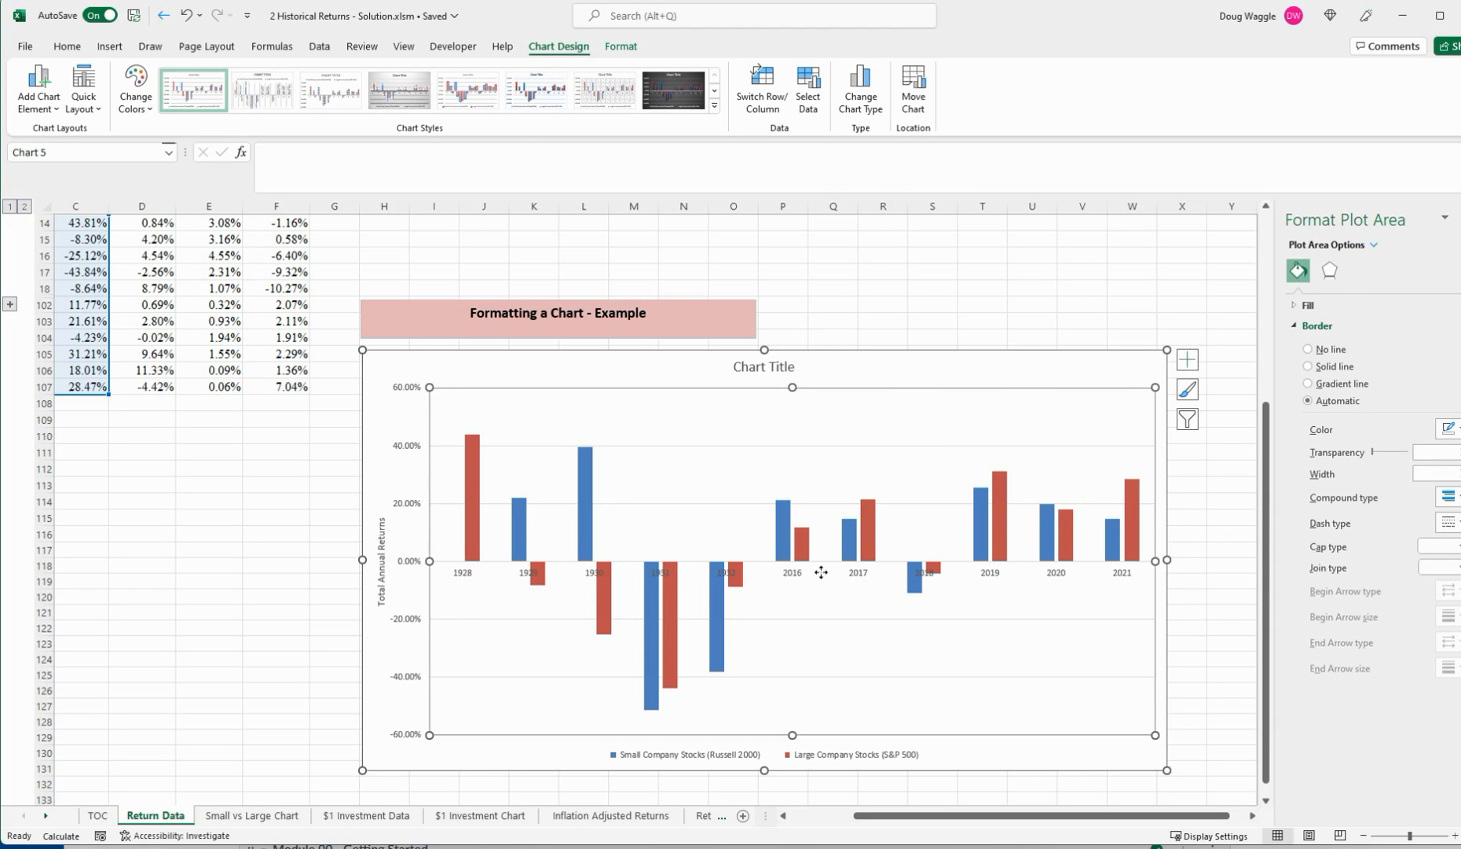
left_click(795, 576)
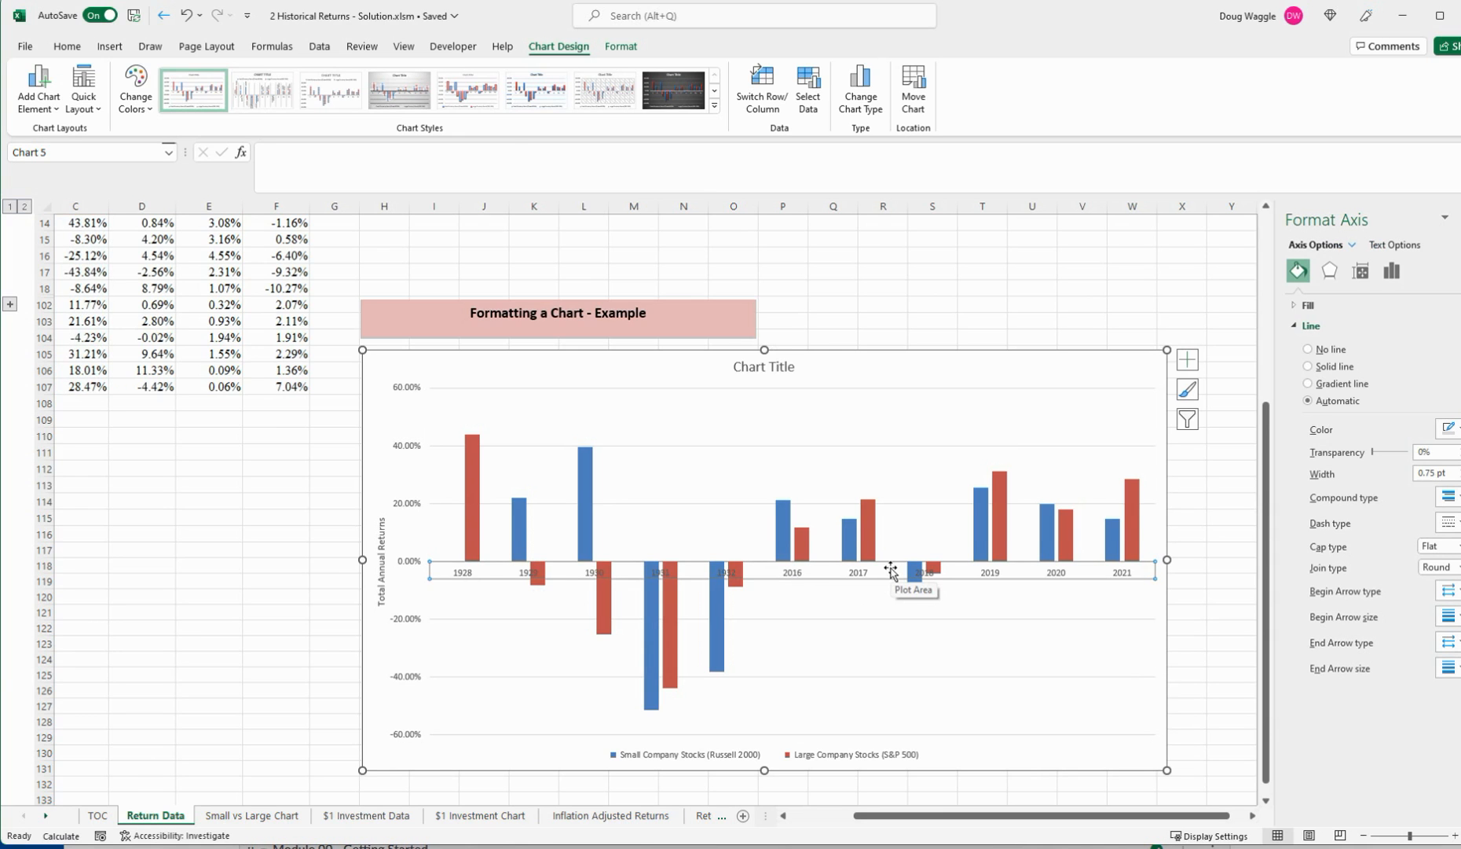
right_click(796, 576)
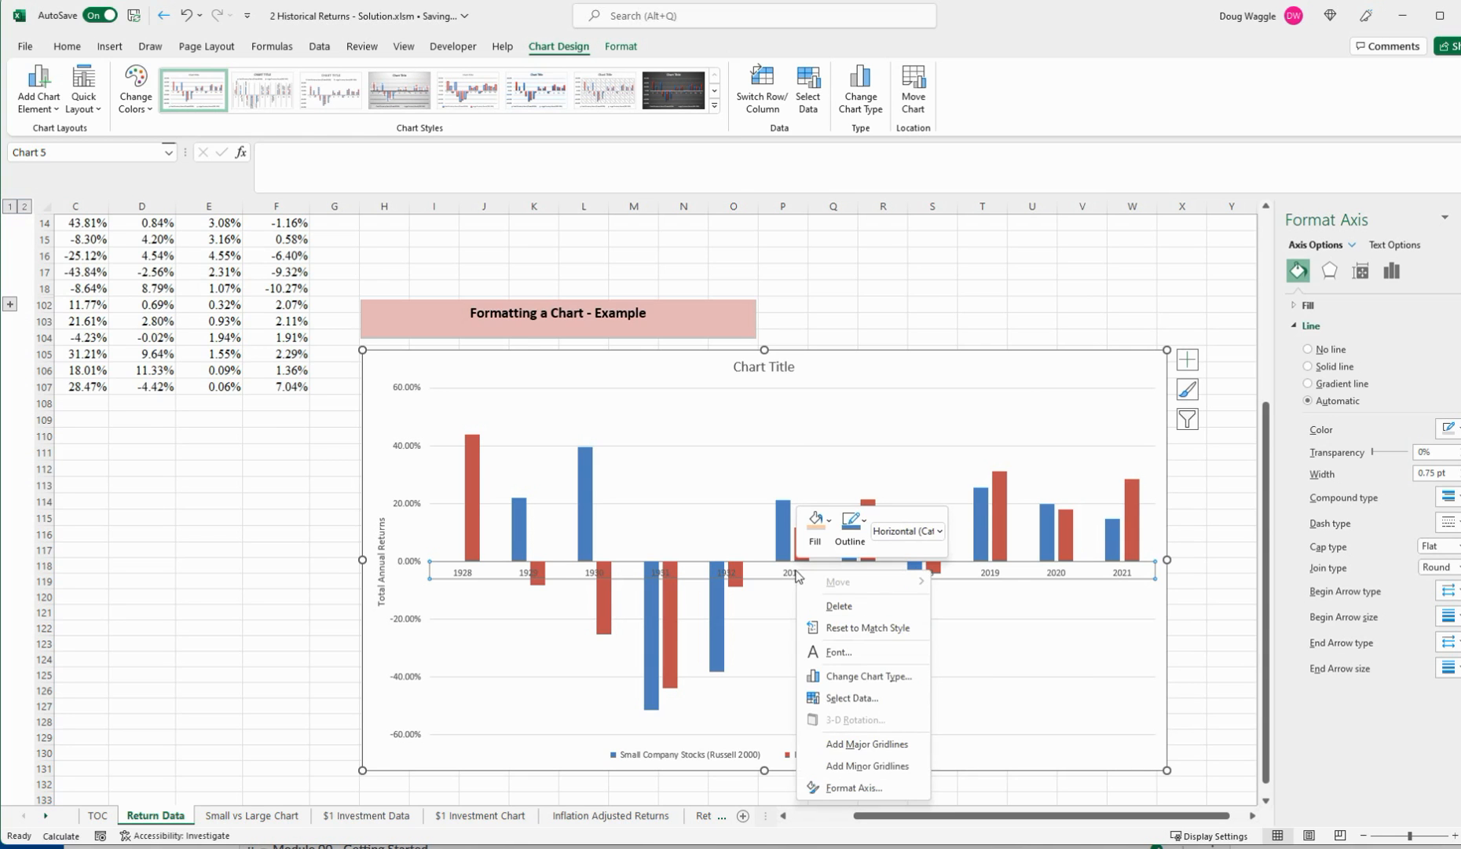
left_click(855, 787)
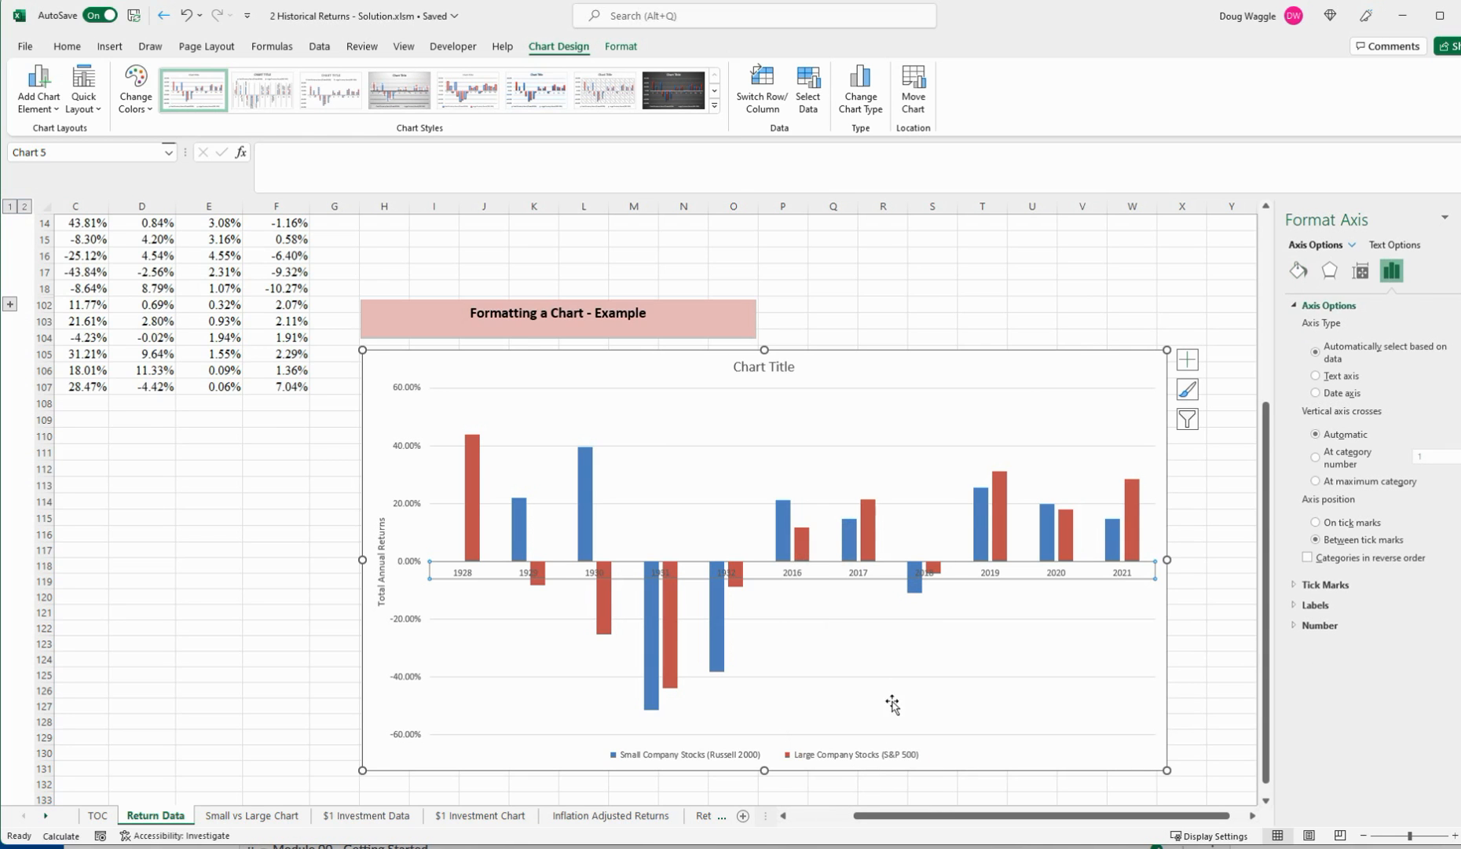
left_click(1294, 605)
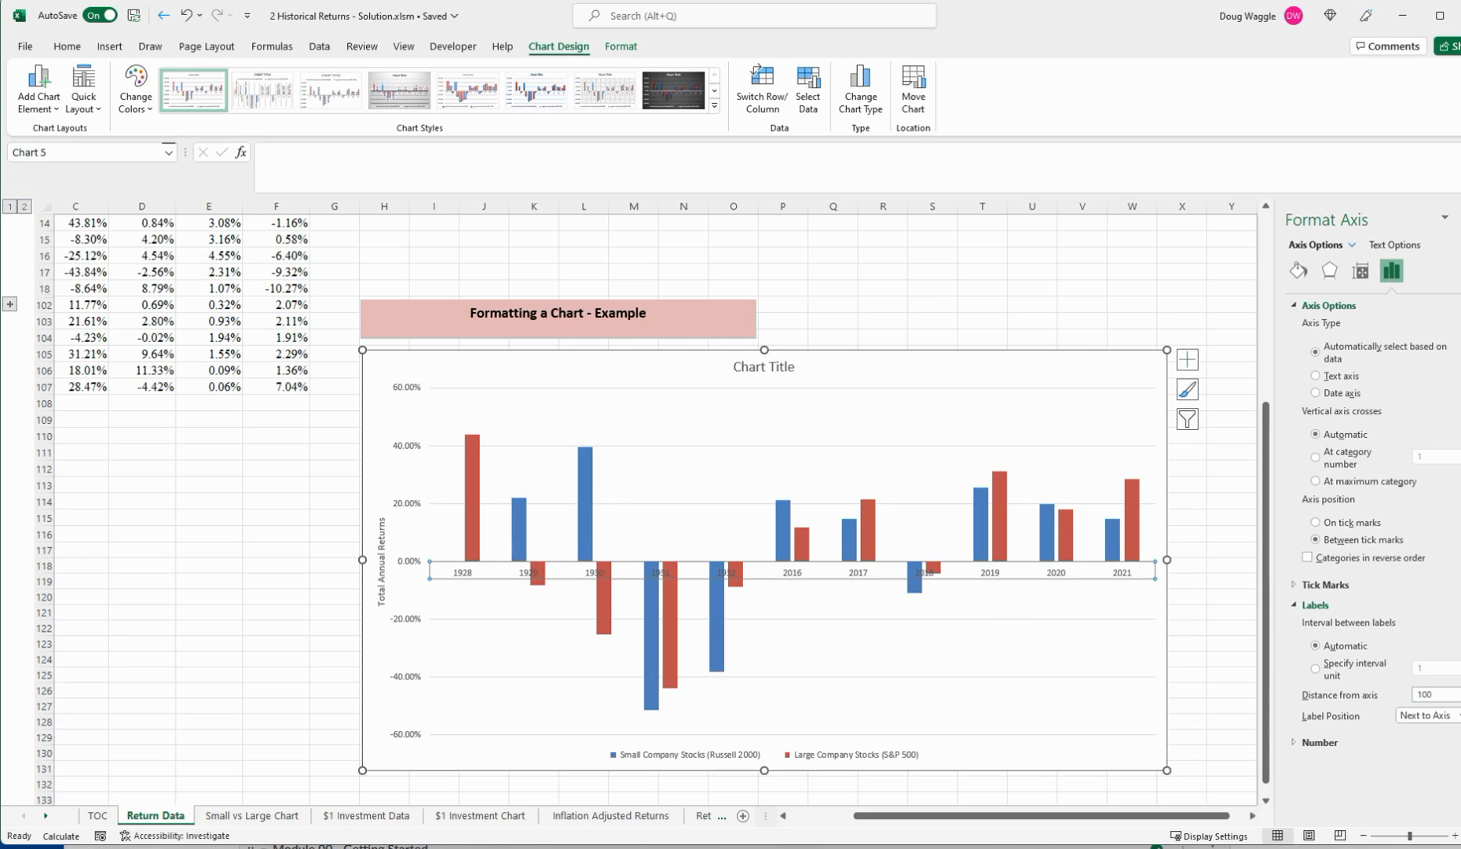
left_click(1423, 715)
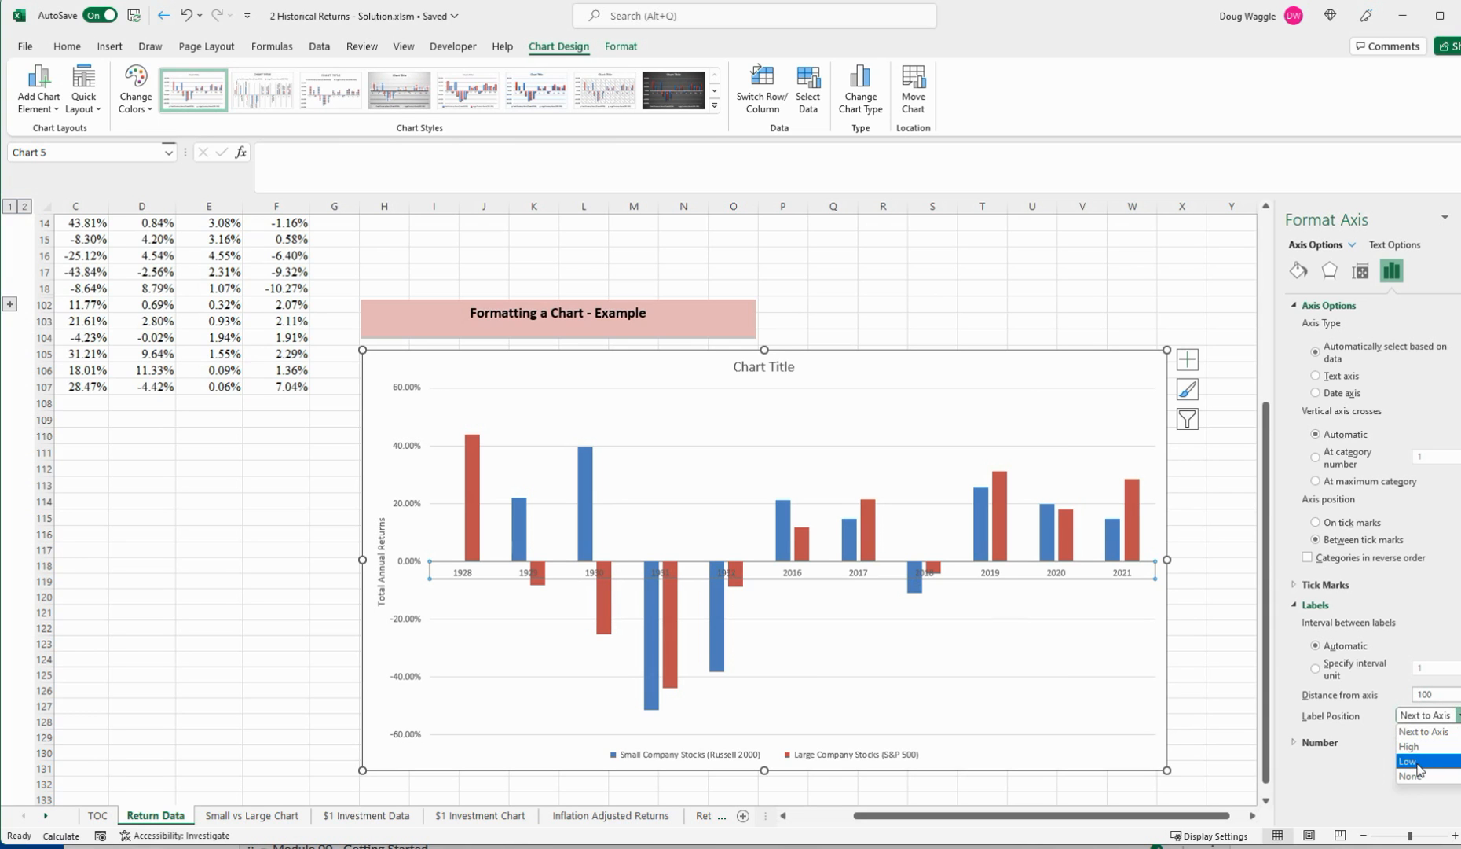
left_click(1419, 761)
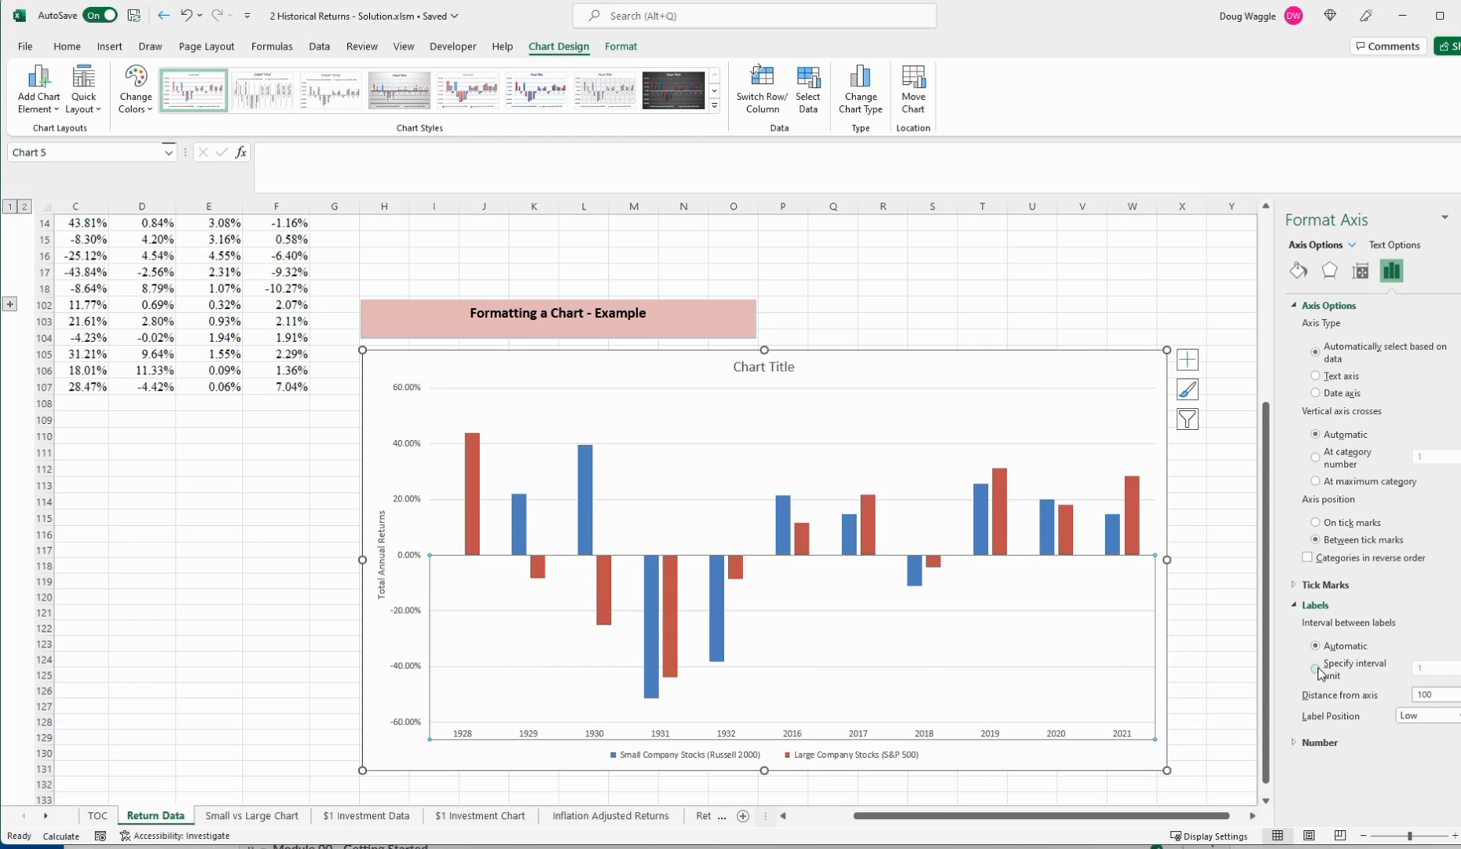
double_click(1419, 667)
key("Return")
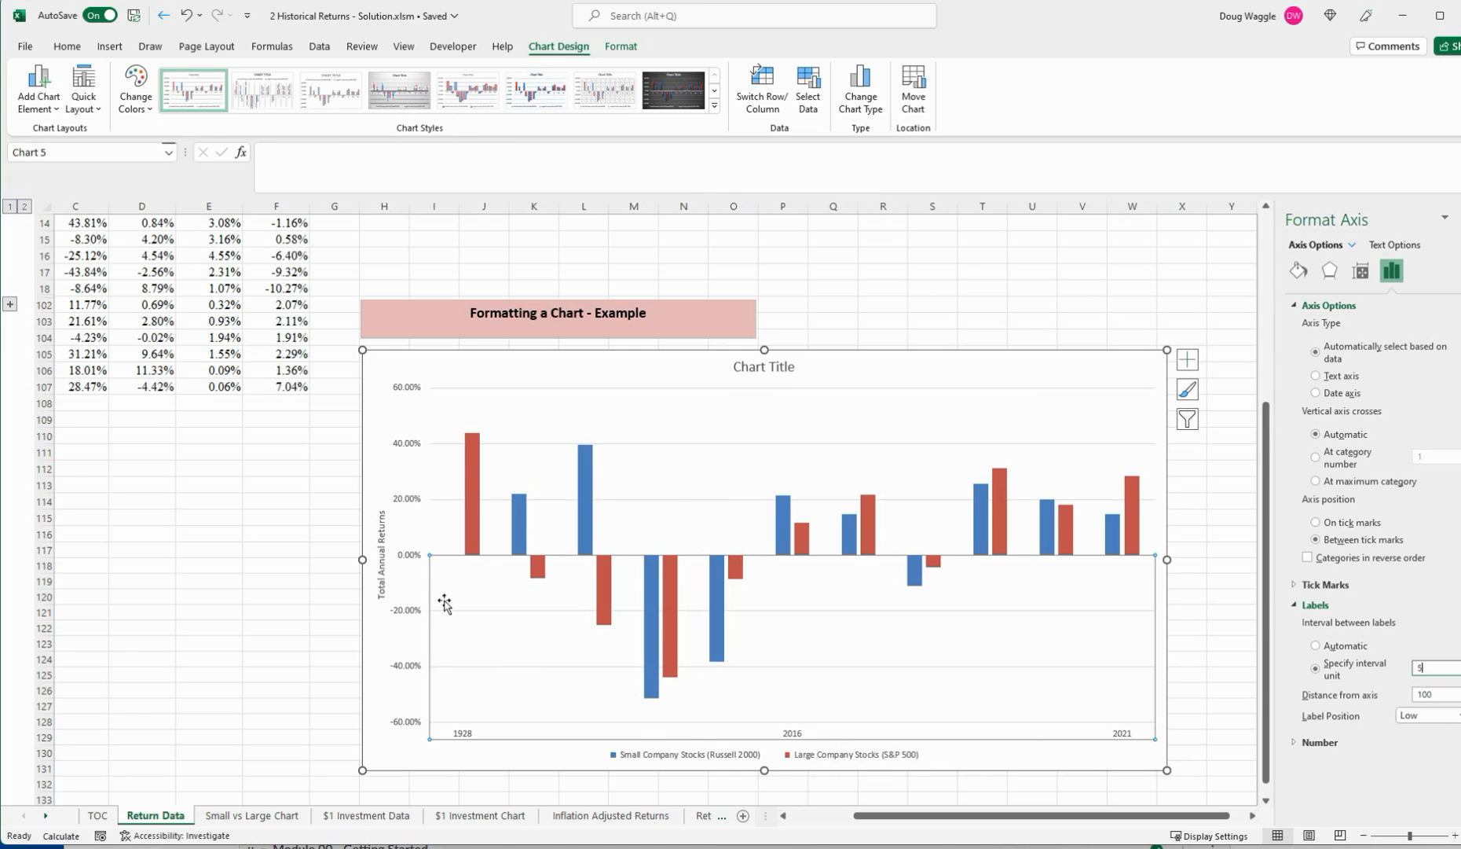
Format the vertical axis numbers as percentages with 0 decimal places.
left_click(409, 556)
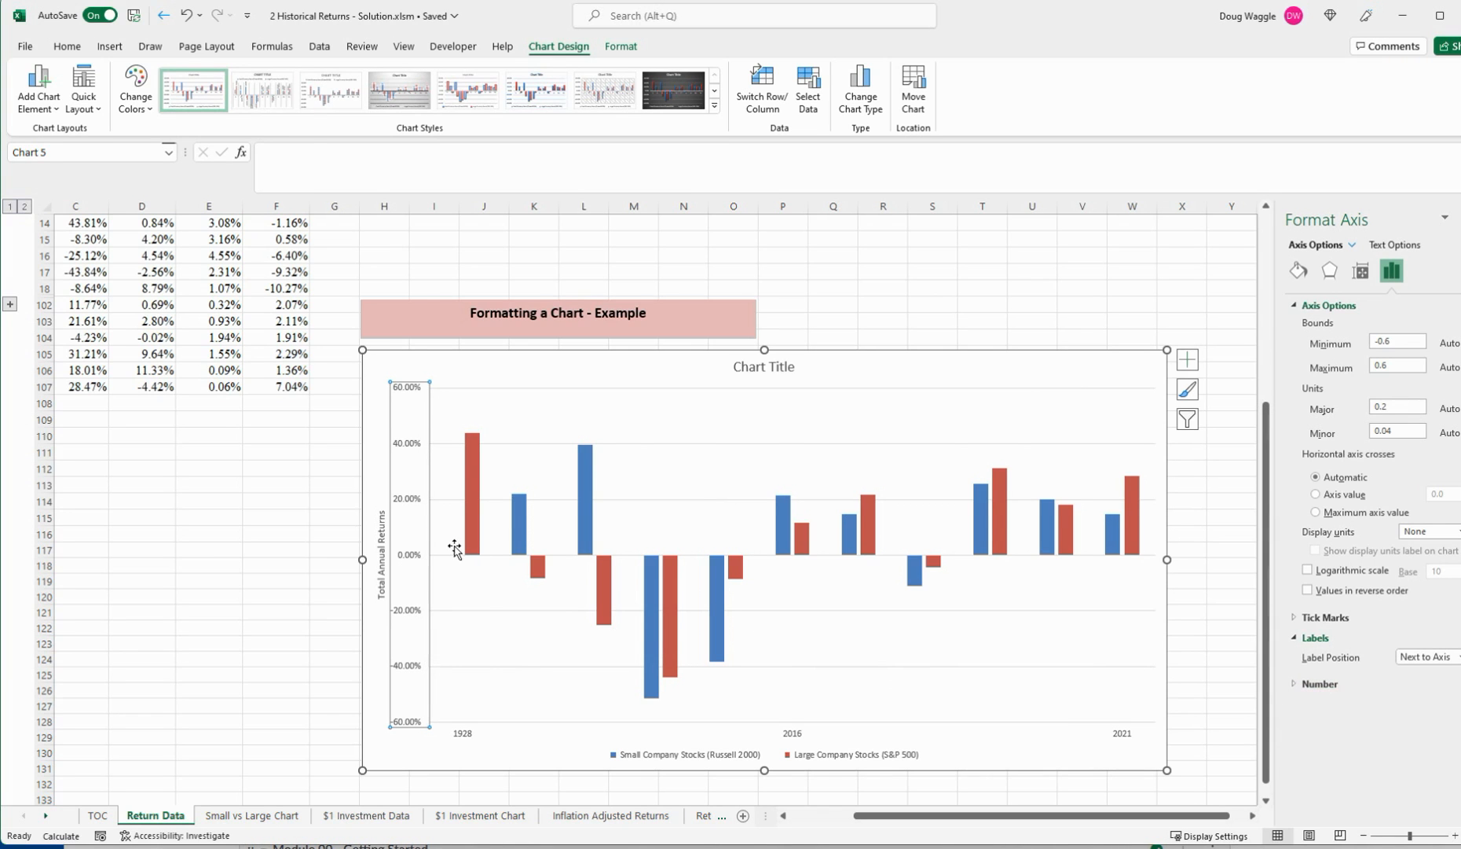
left_click(426, 588)
left_click(407, 566)
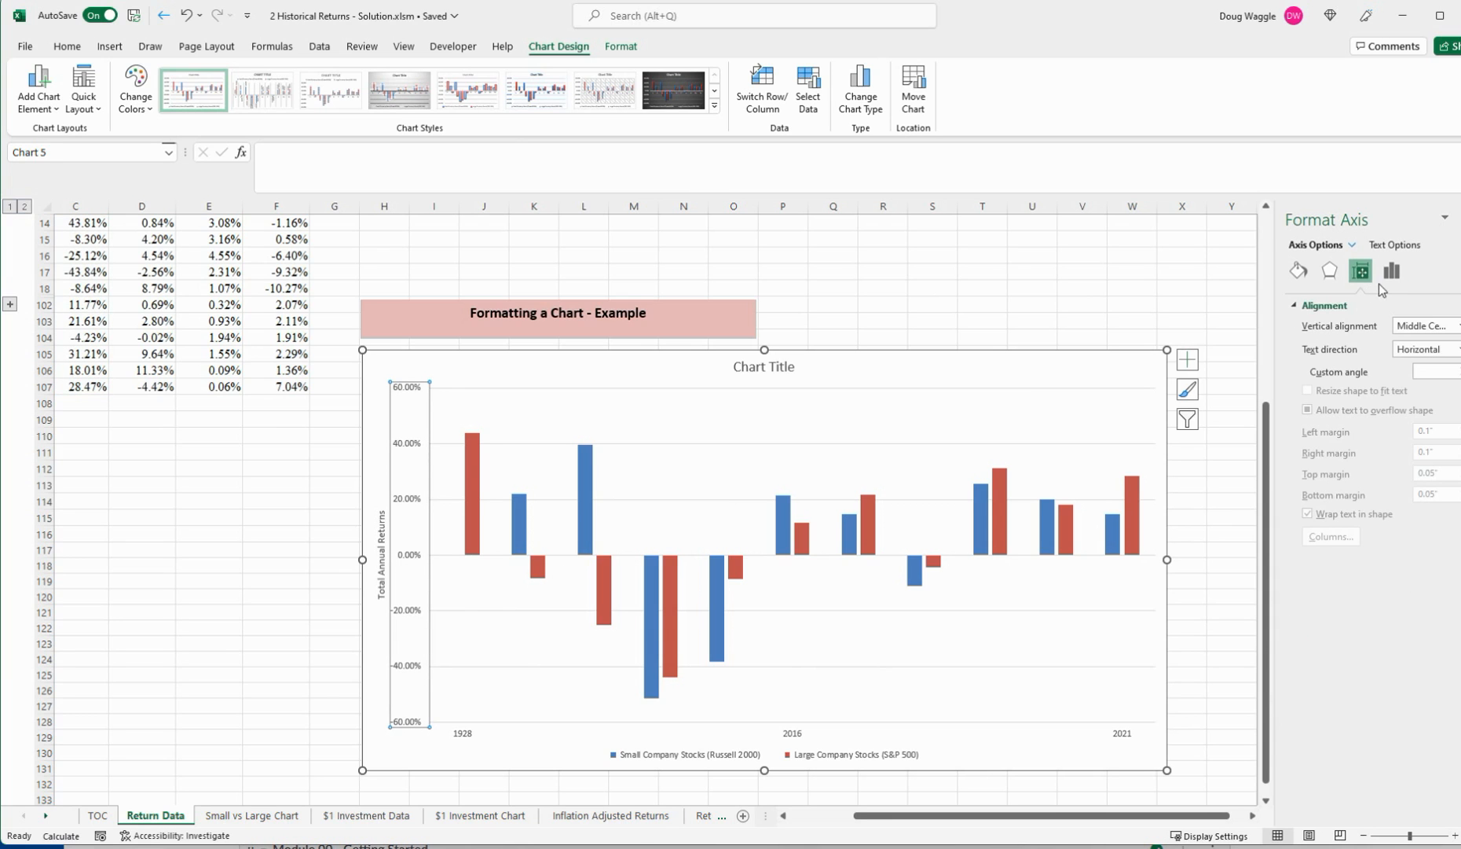
left_click(1392, 275)
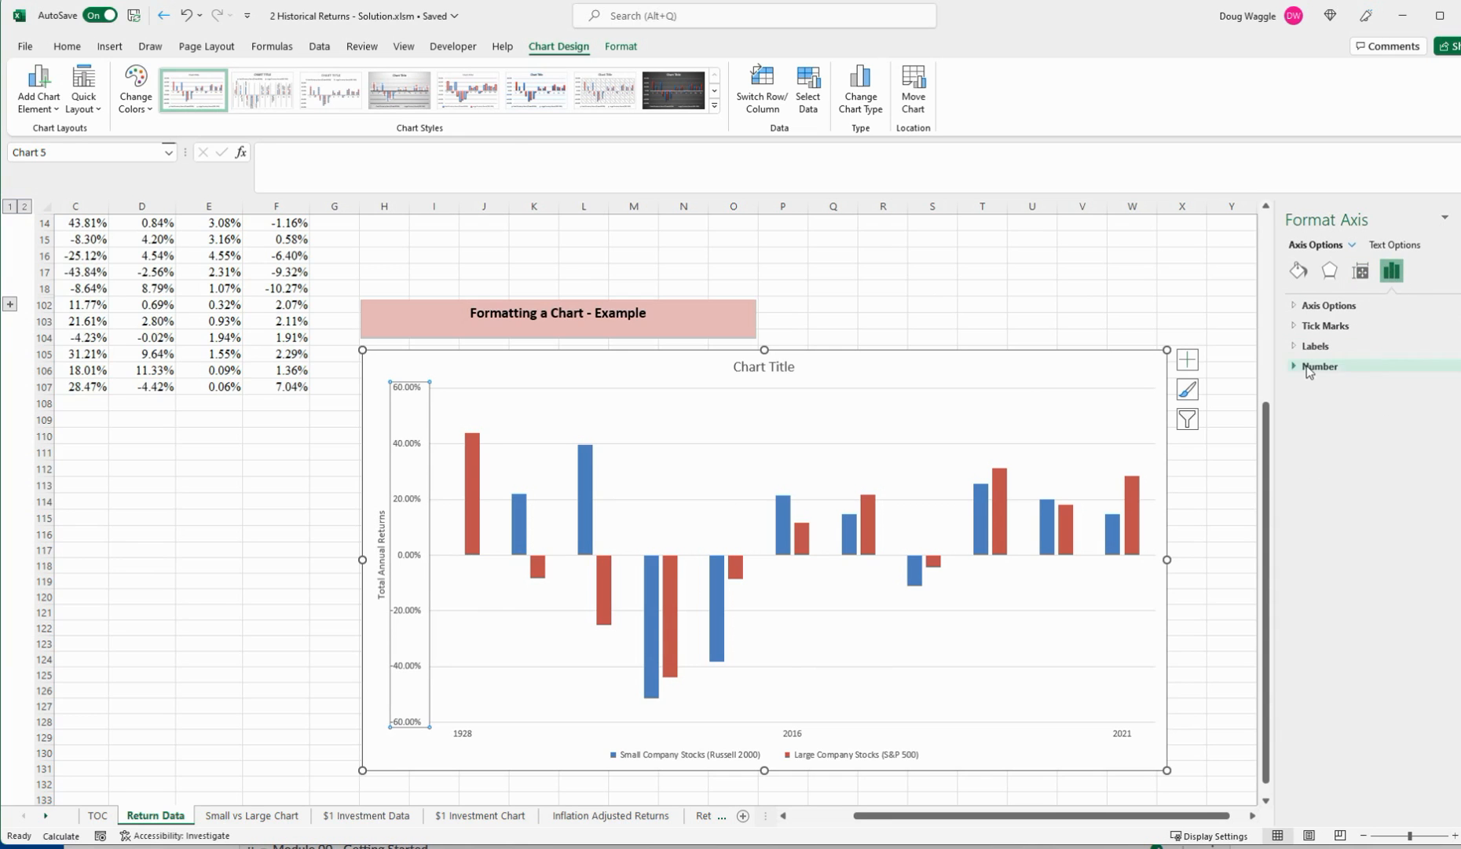
left_click(1290, 367)
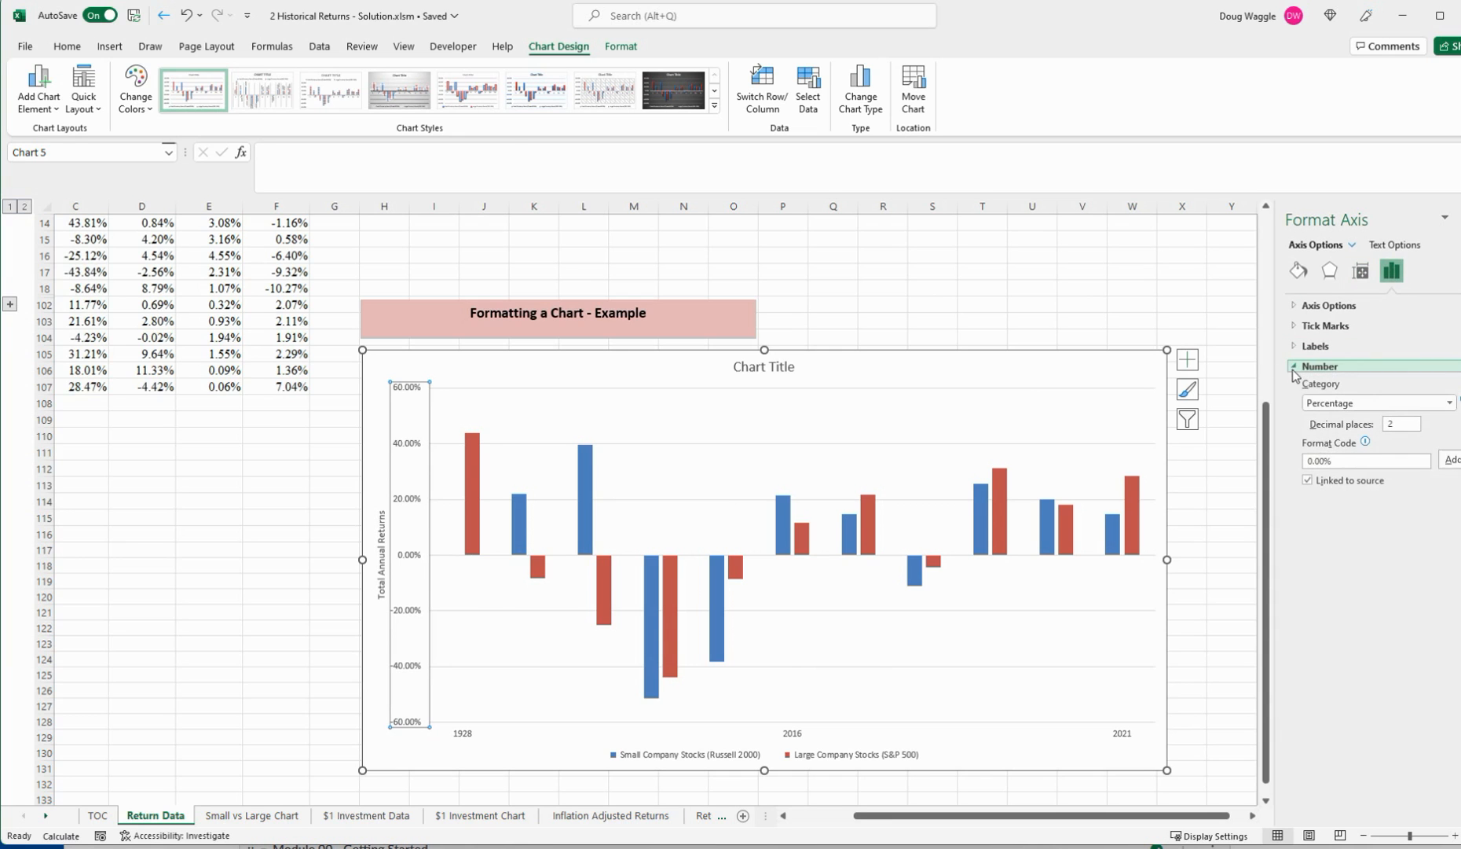
left_click(1404, 421)
type("0")
key("Return")
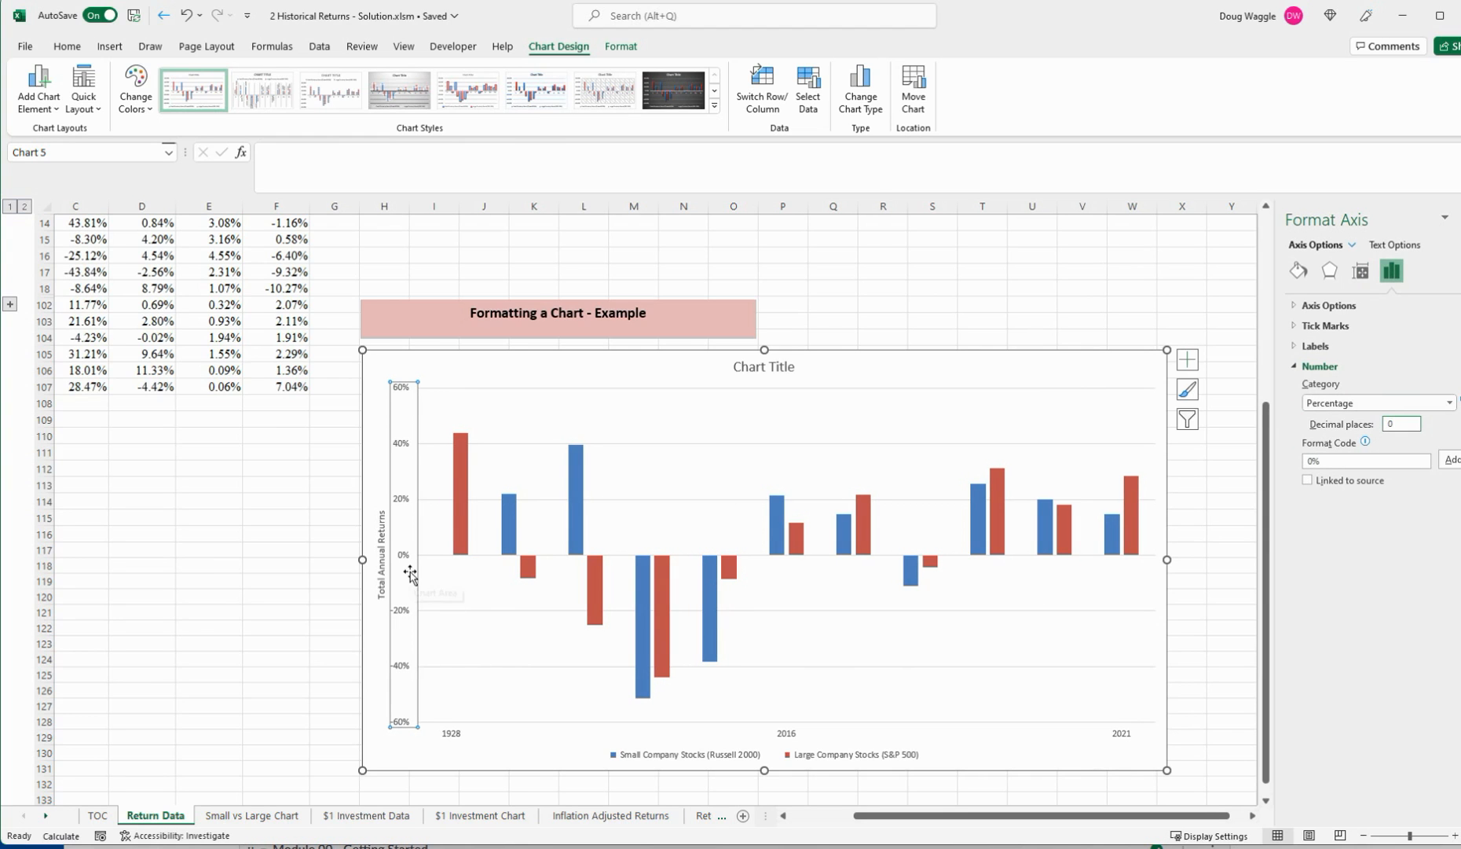
left_click(454, 623)
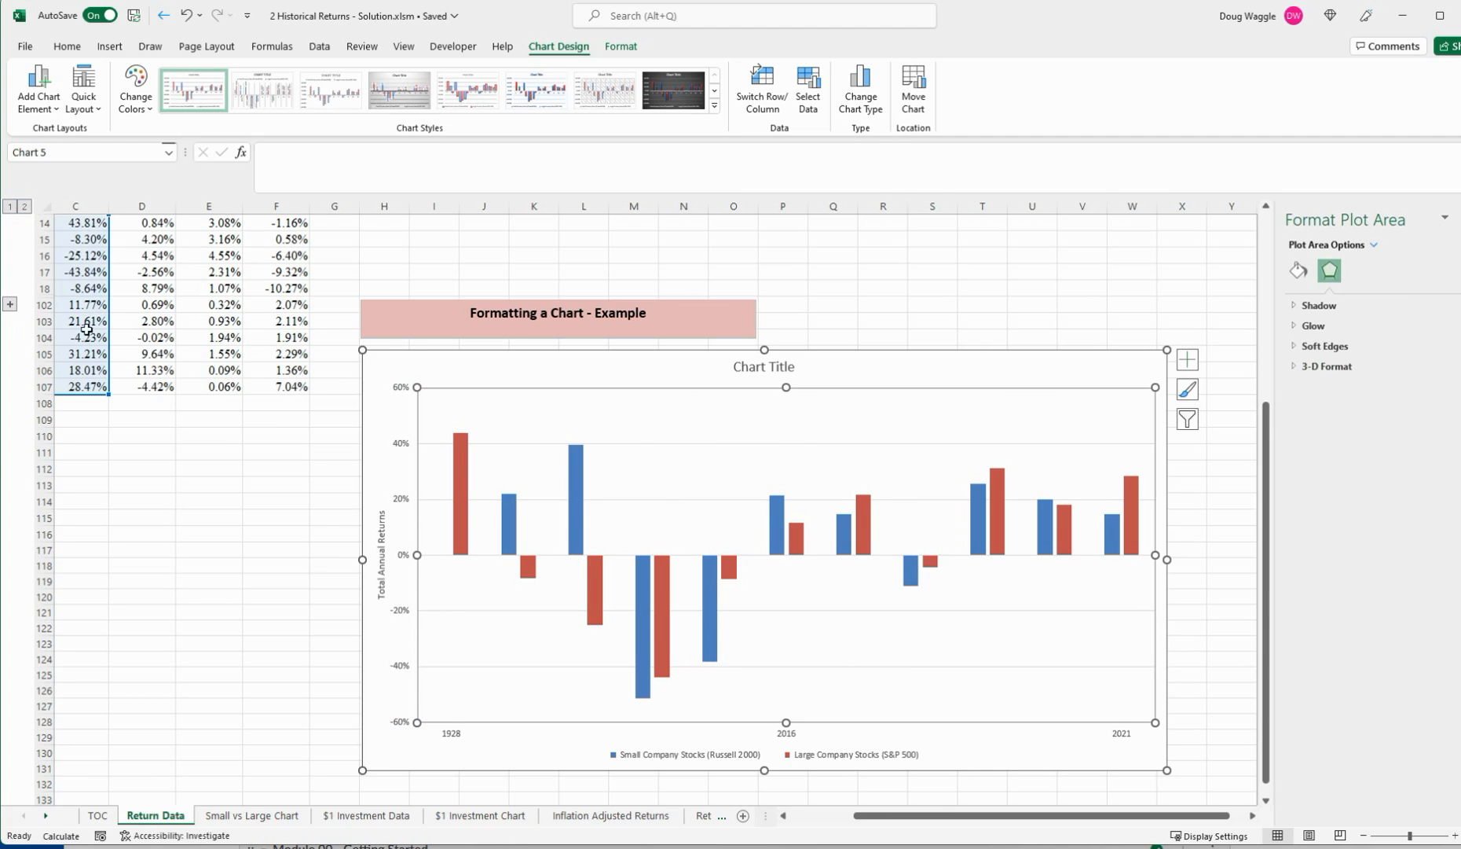
Expand the grouped rows above row 102 to check the chart with every year included, and collapse them again.
left_click(9, 302)
scroll(747, 574, "down", 7)
scroll(809, 601, "down", 5)
scroll(821, 599, "up", 2)
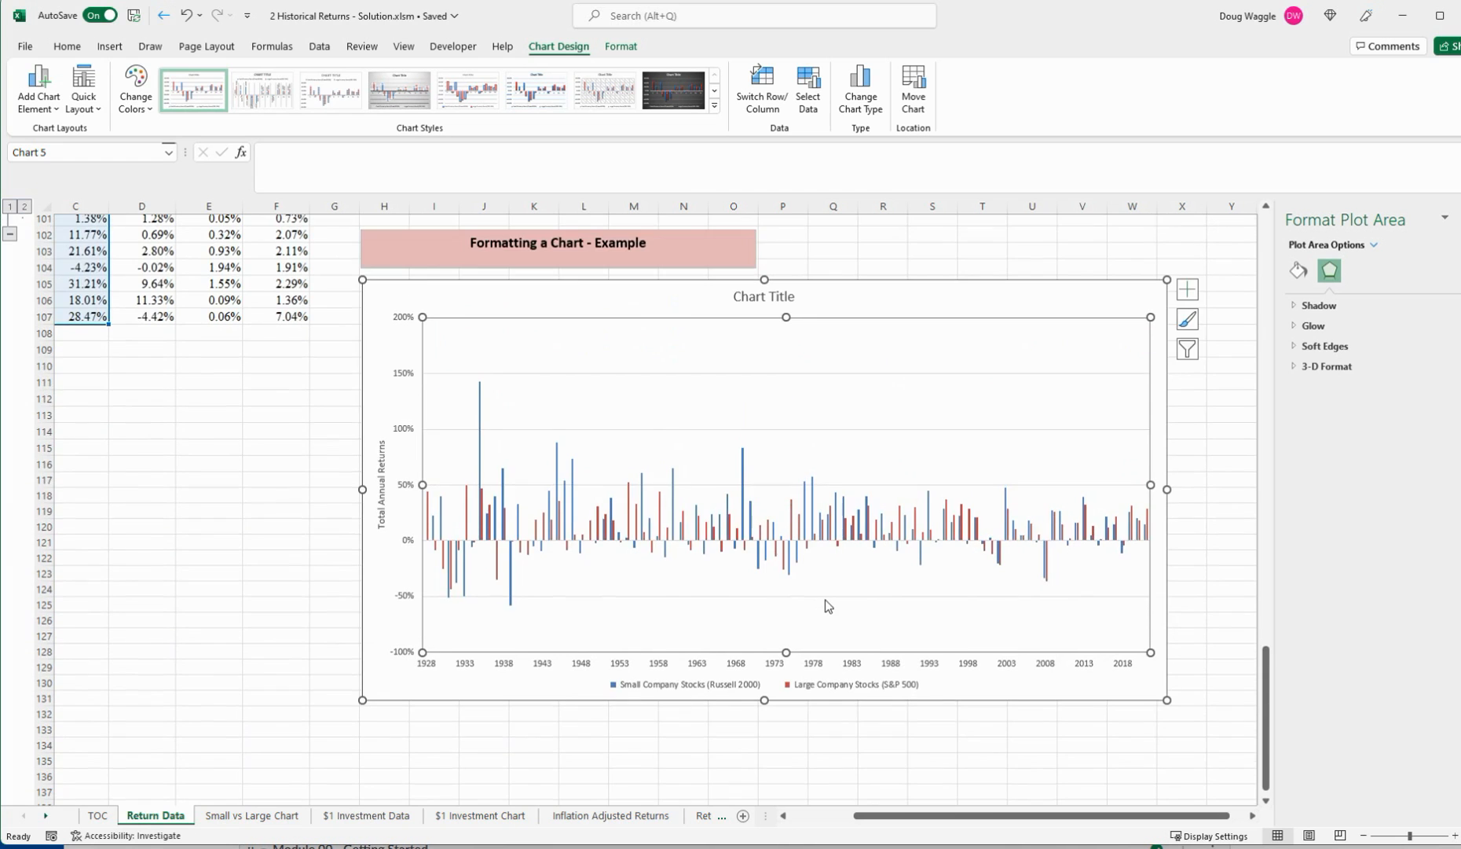
scroll(778, 573, "up", 4)
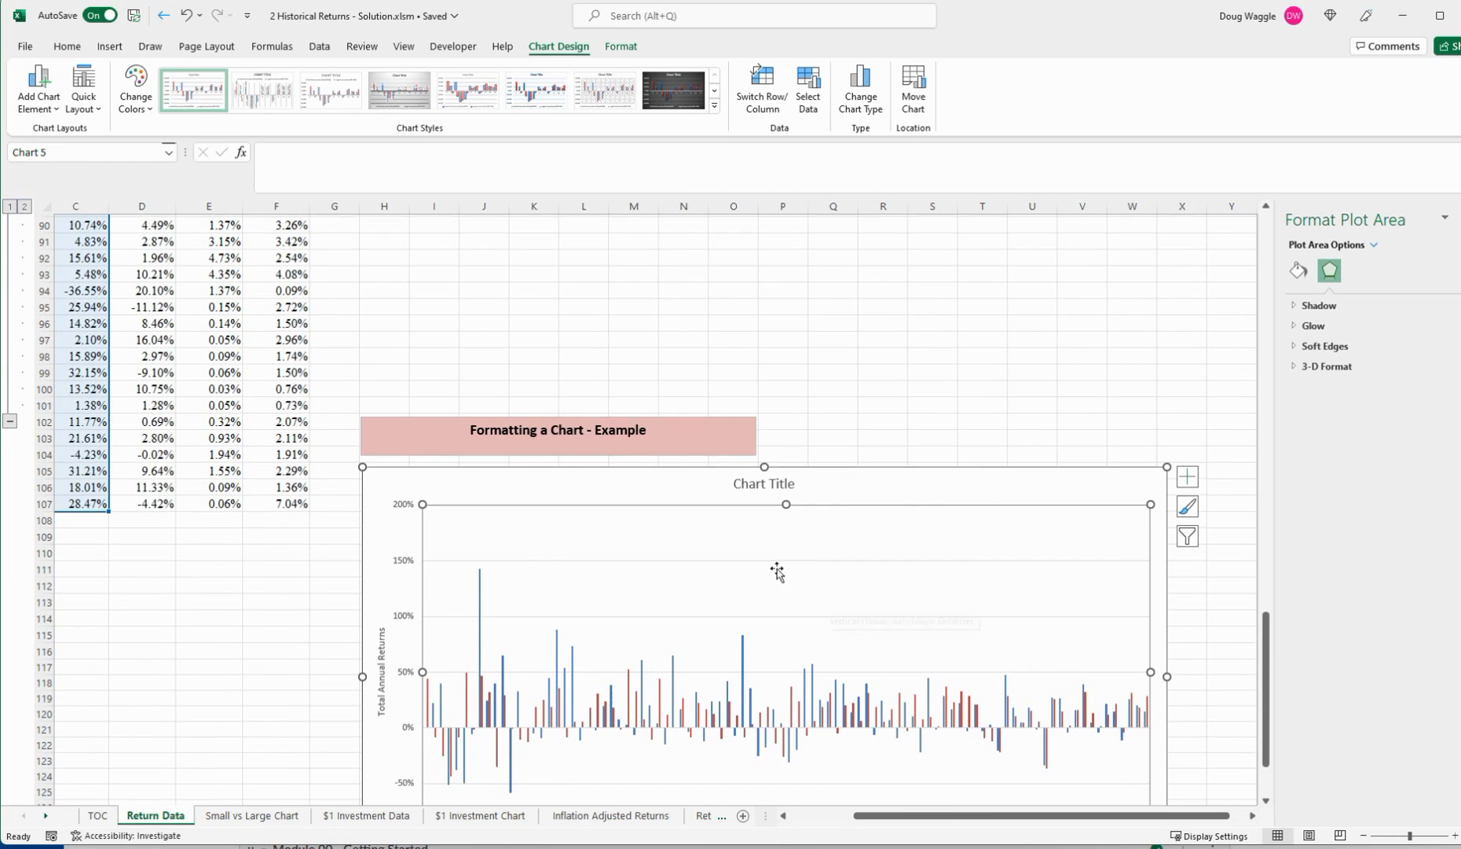
left_click(10, 423)
scroll(731, 512, "up", 3)
scroll(785, 550, "down", 3)
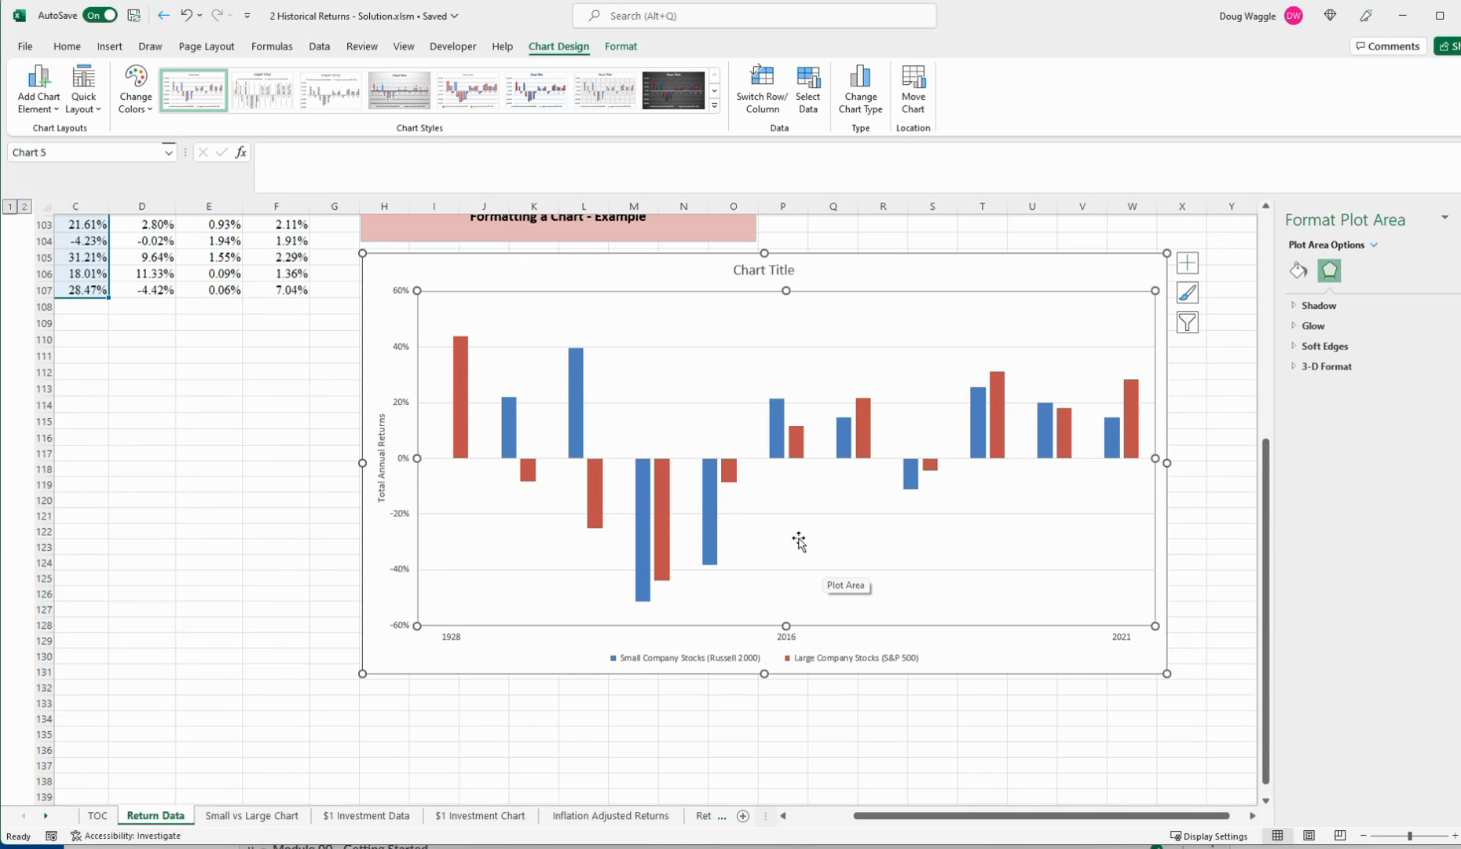
Change the chart's hidden and empty cell settings to show data in hidden rows and columns.
right_click(799, 540)
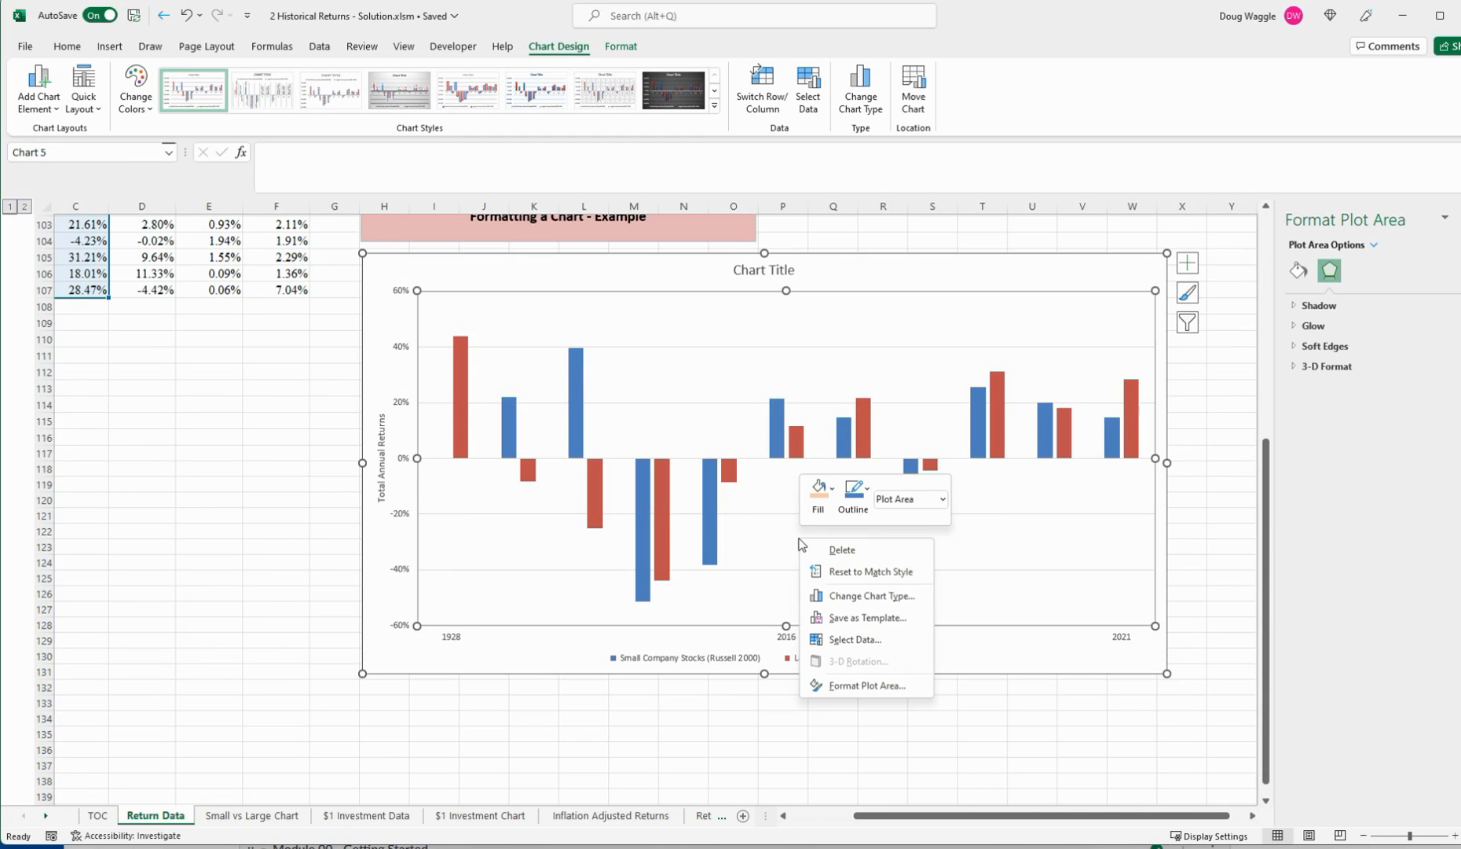
left_click(860, 639)
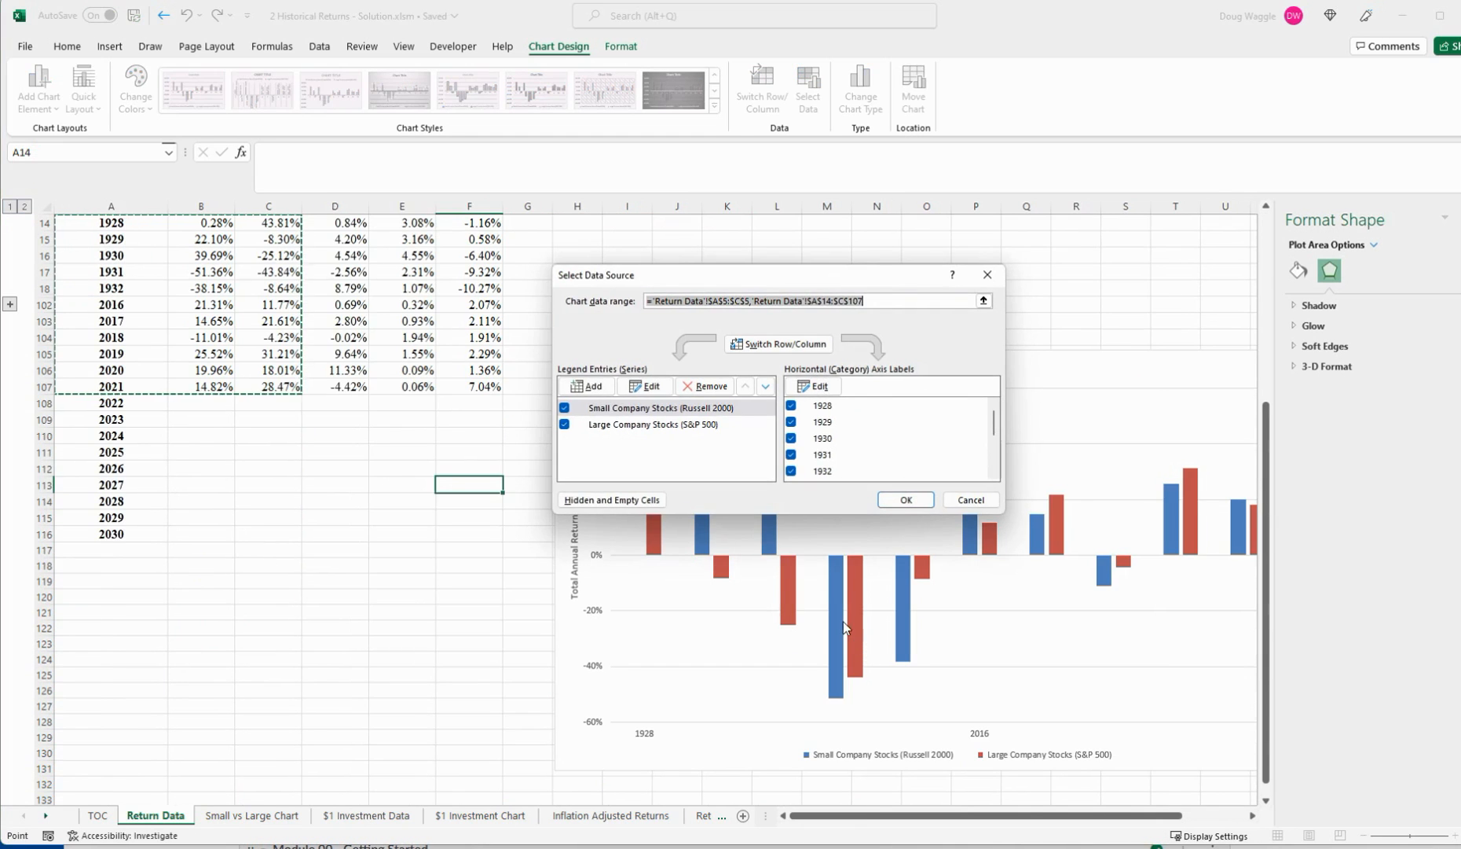
left_click(591, 504)
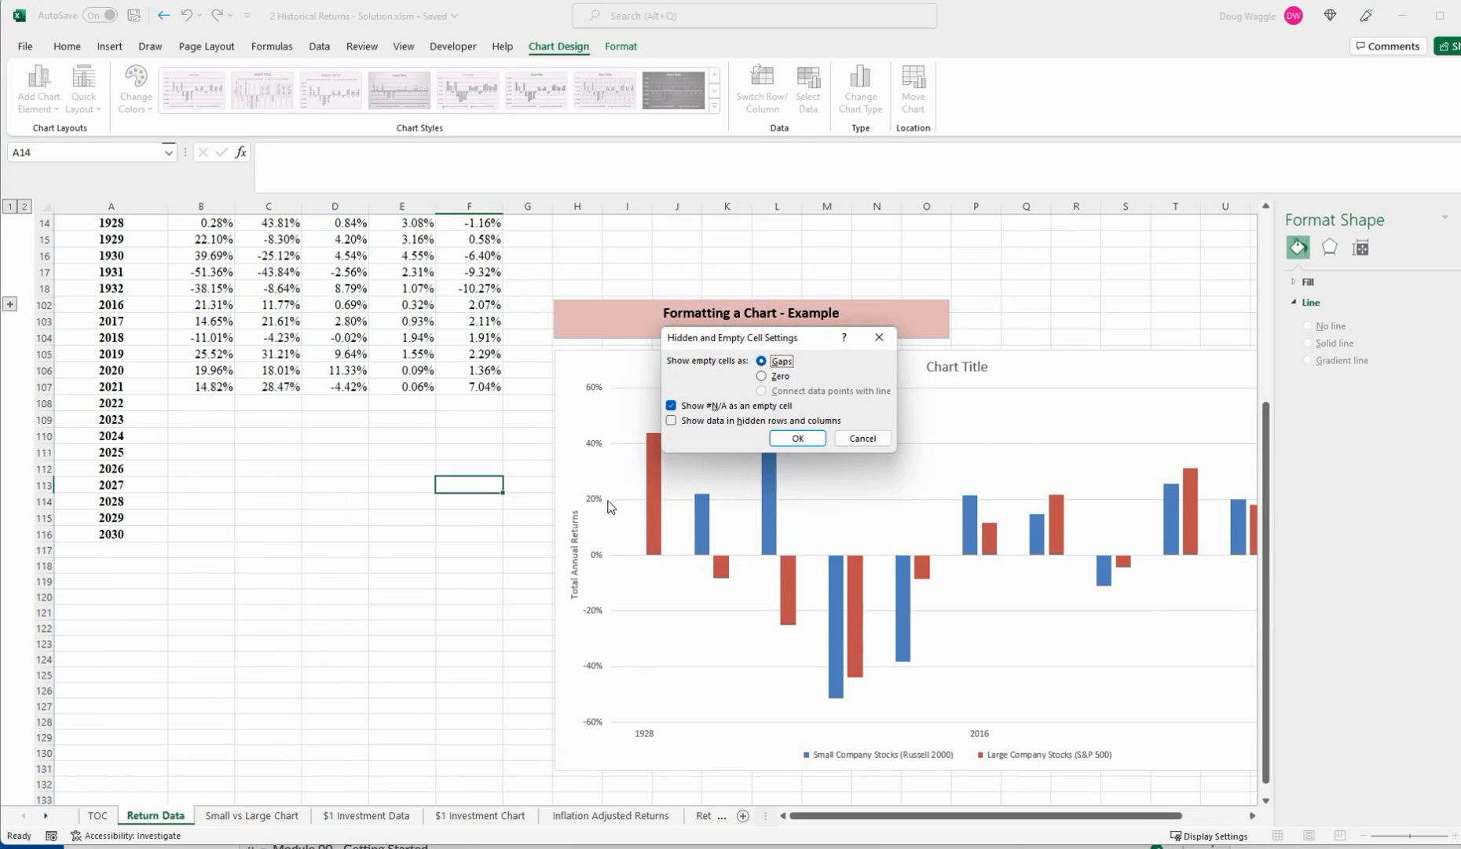
left_click(671, 421)
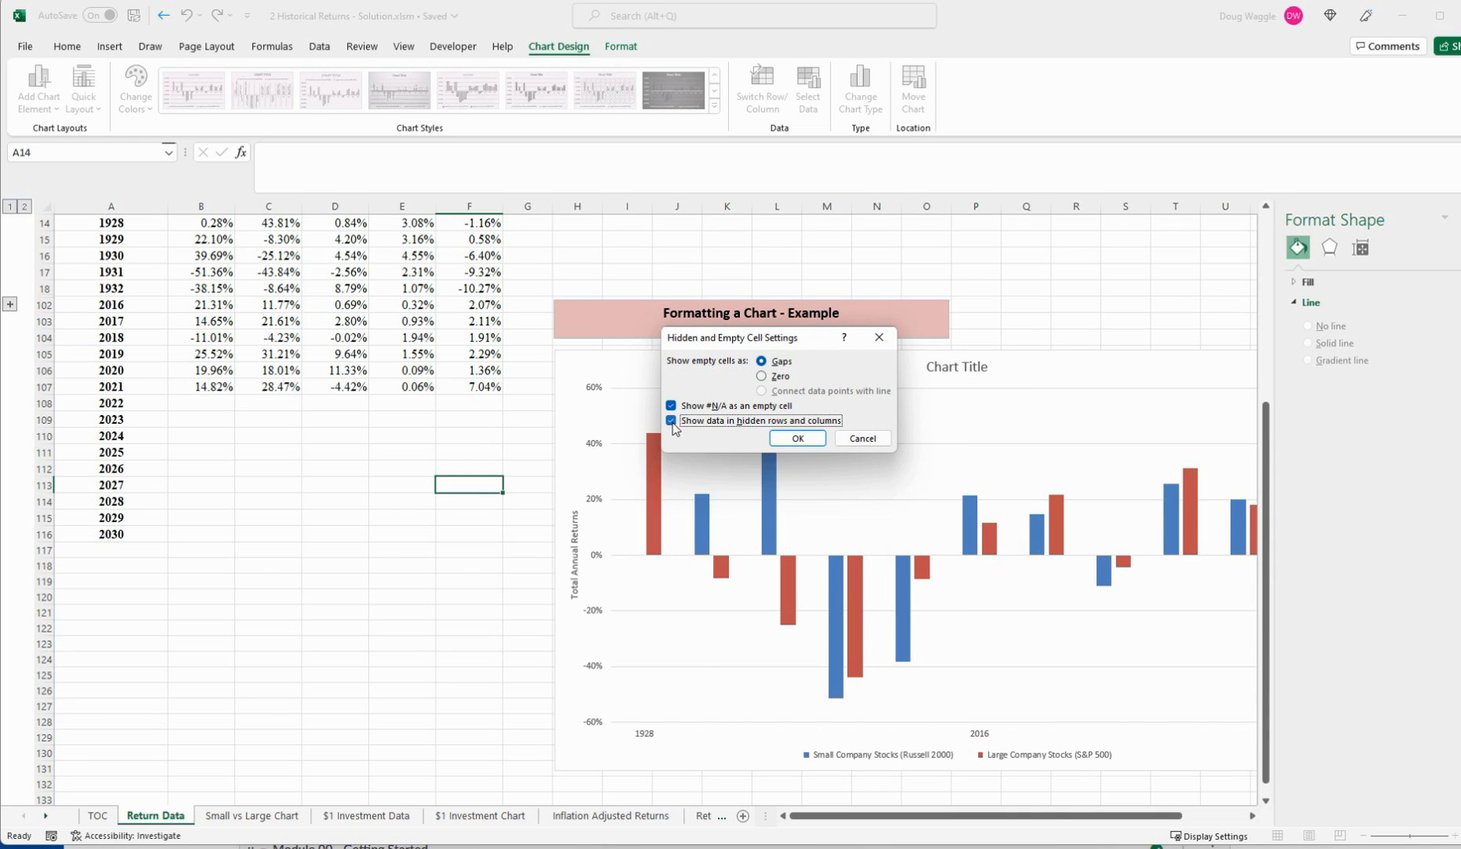
left_click(798, 440)
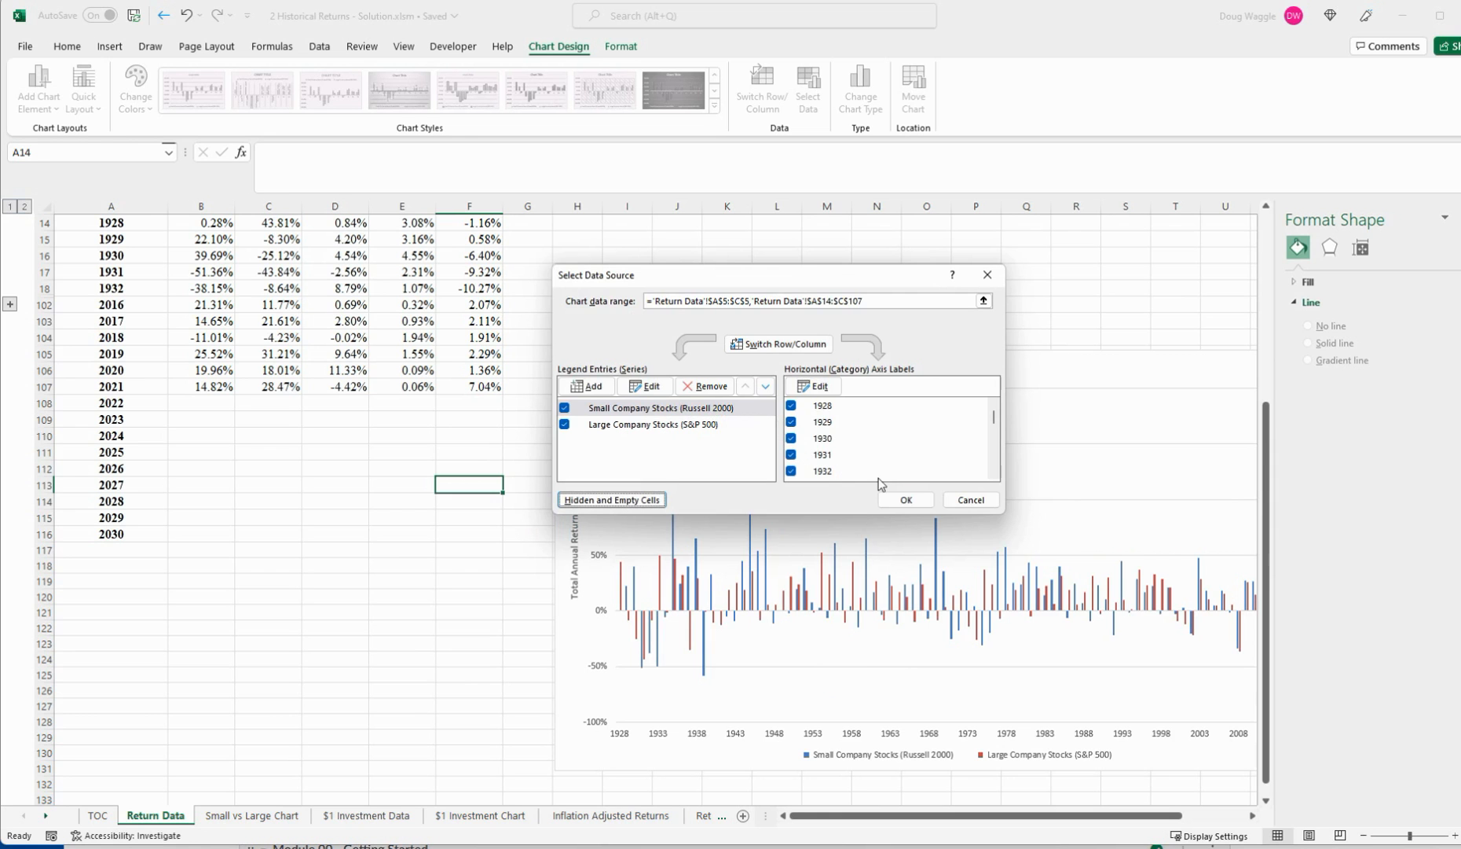
left_click(906, 499)
left_click(908, 404)
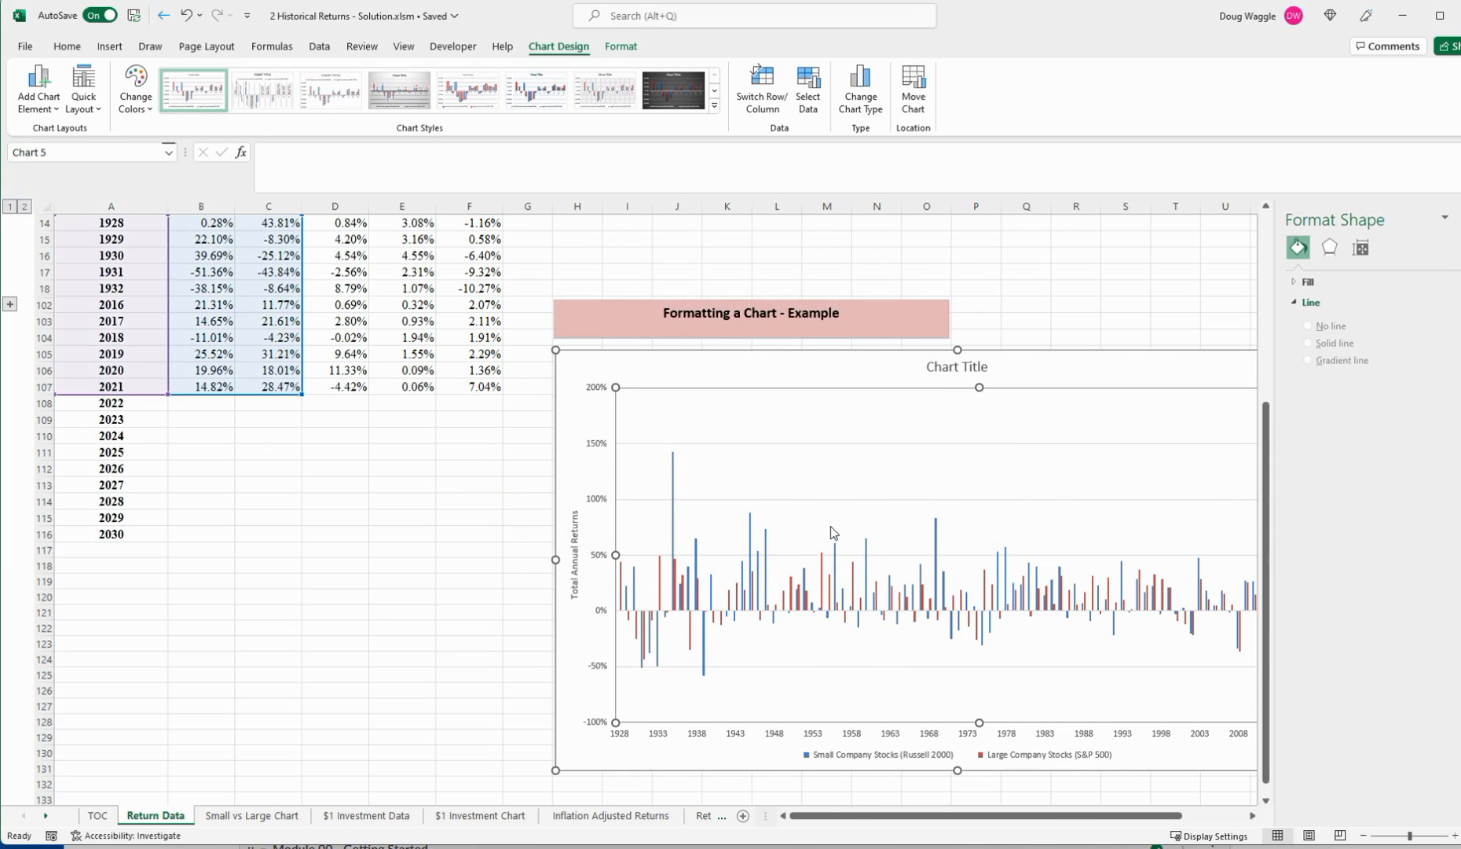
Try the Right and Top Right positions for the chart's legend and return it to Bottom.
left_click_drag(854, 814, 953, 810)
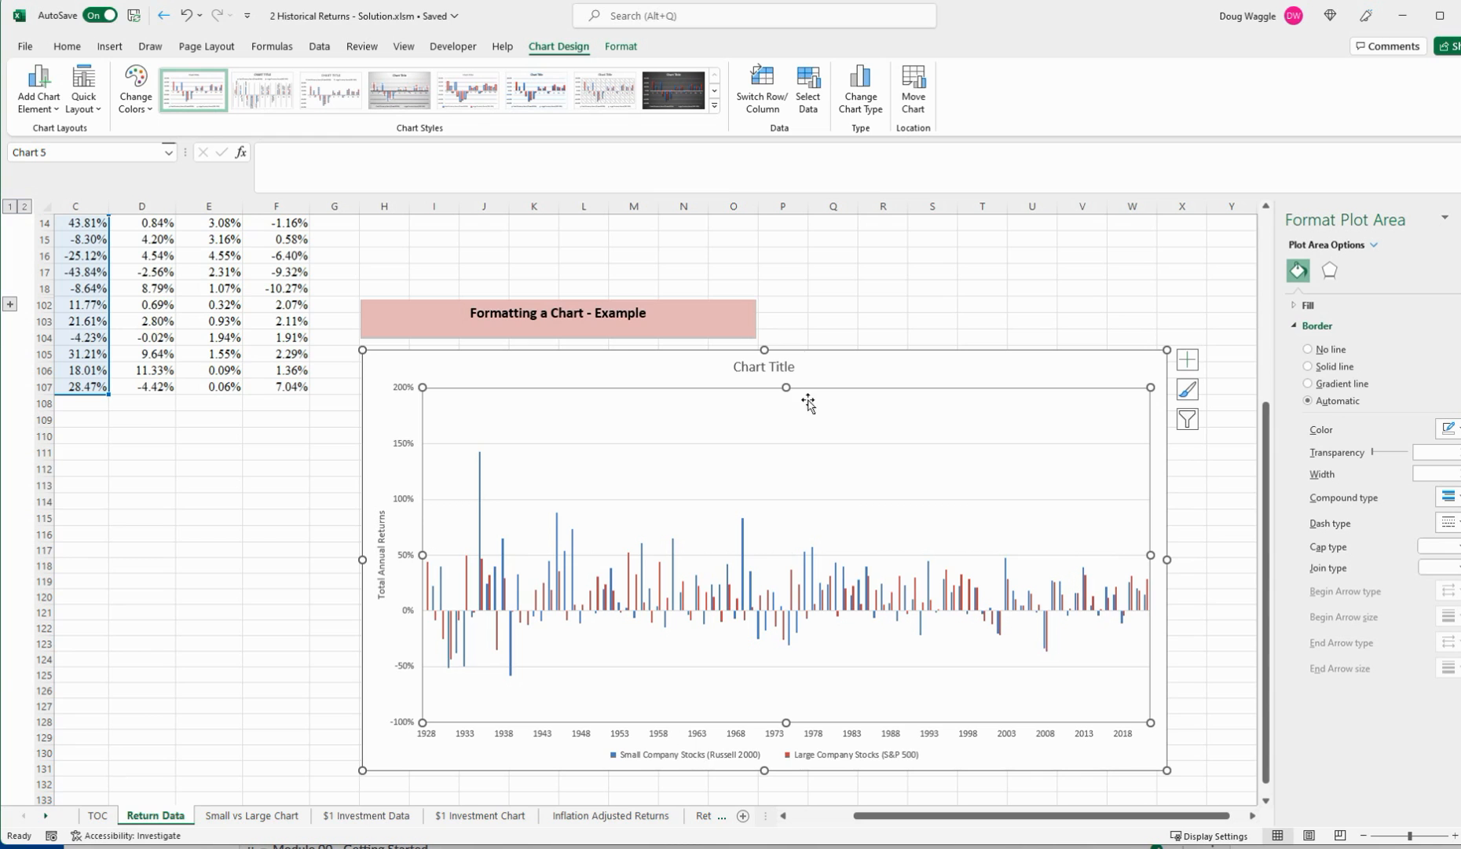
left_click(768, 750)
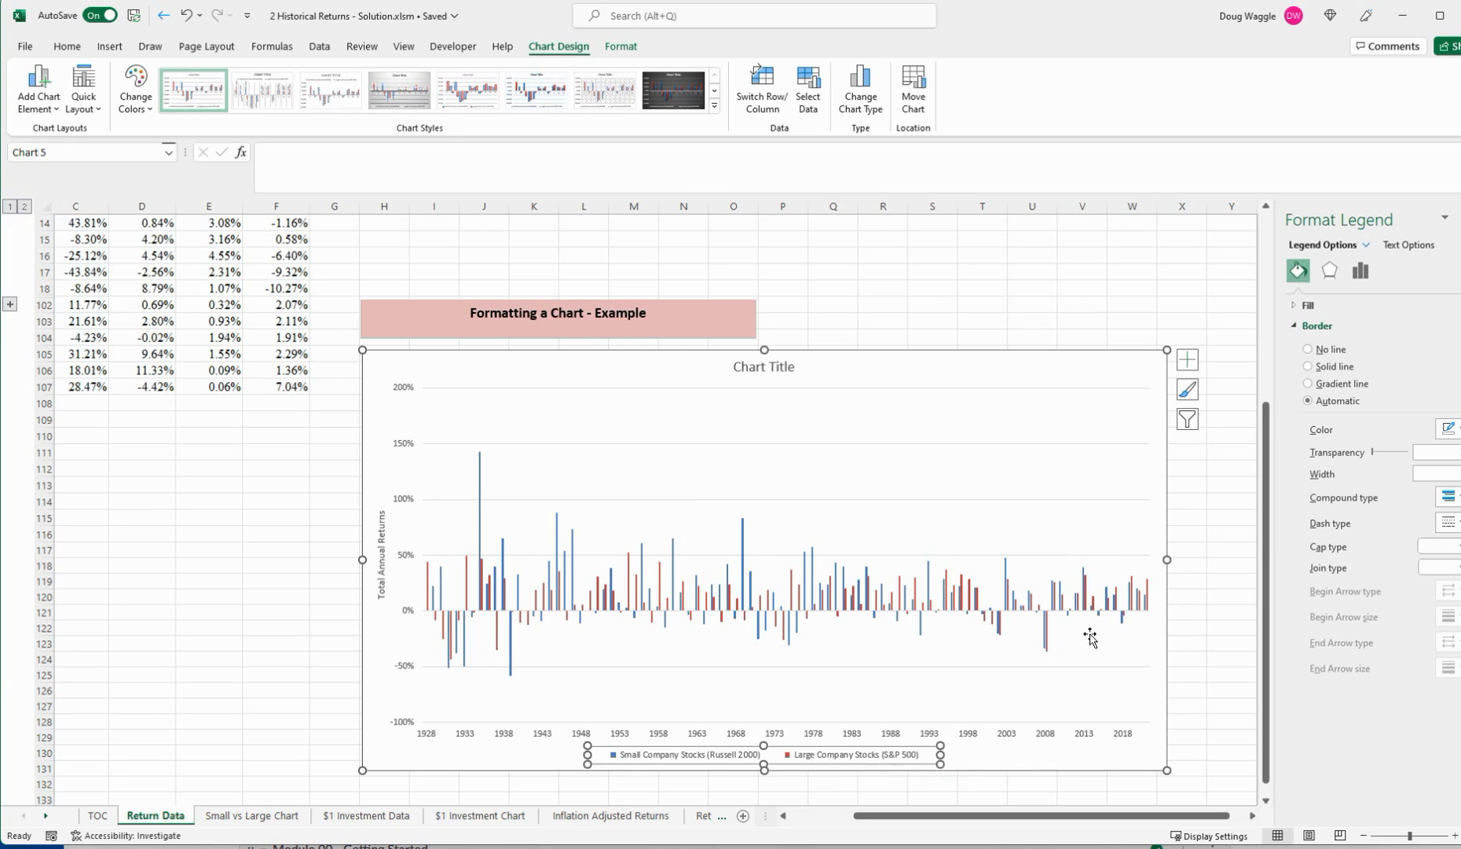
left_click(1360, 271)
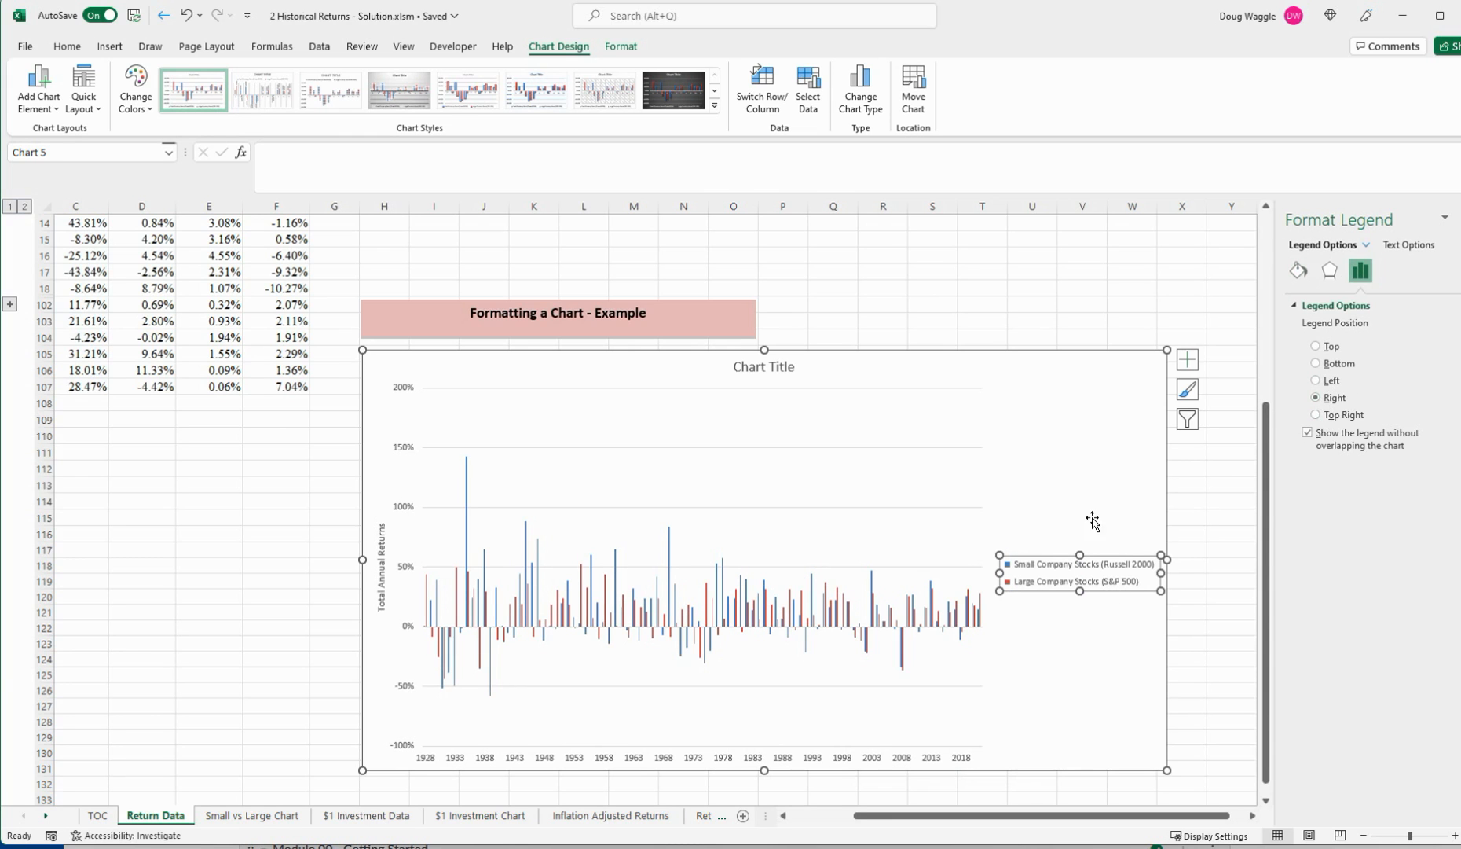
left_click(1317, 363)
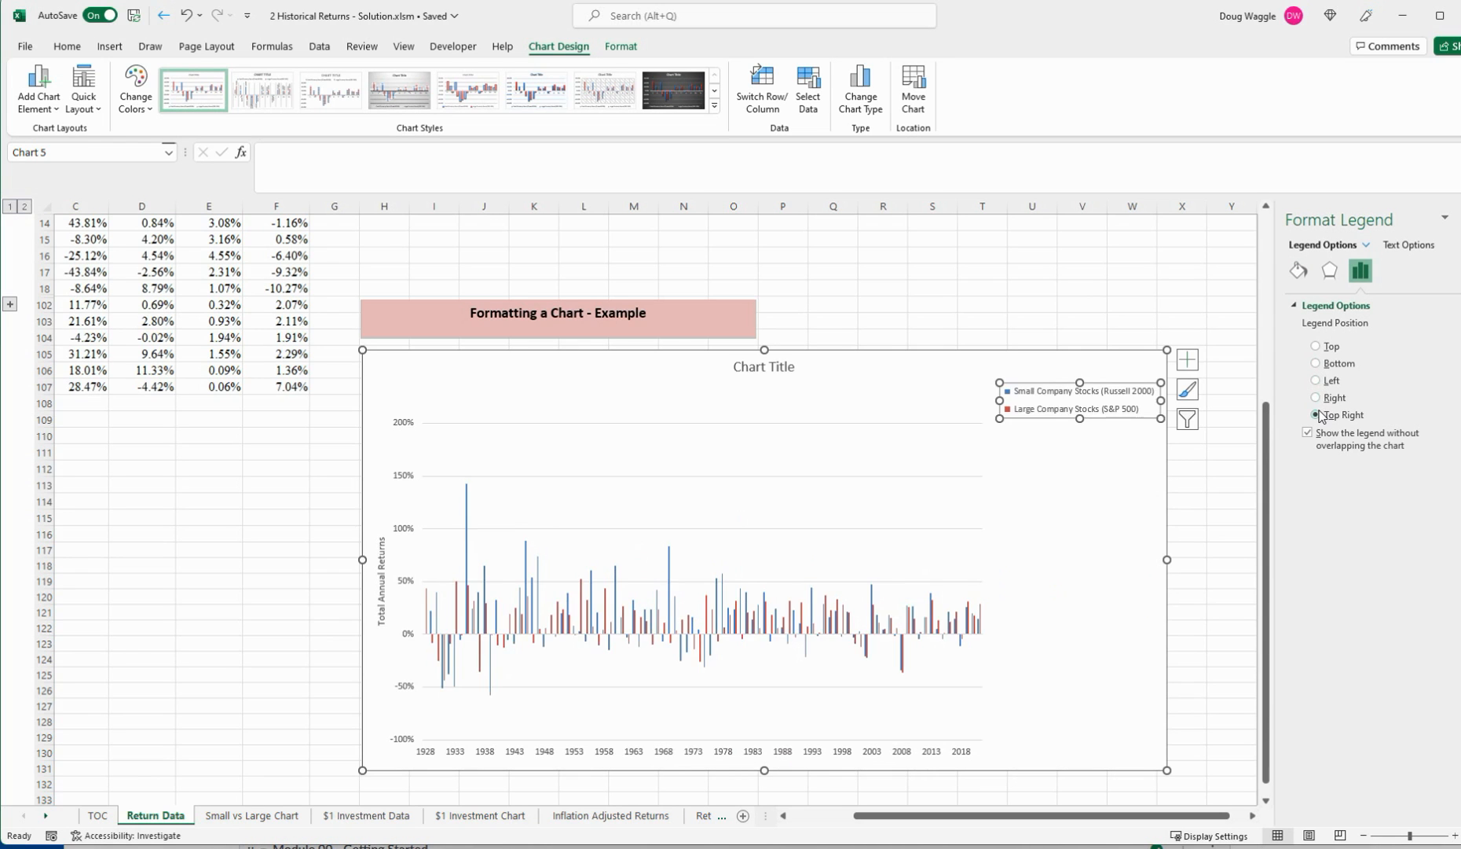
left_click(1319, 368)
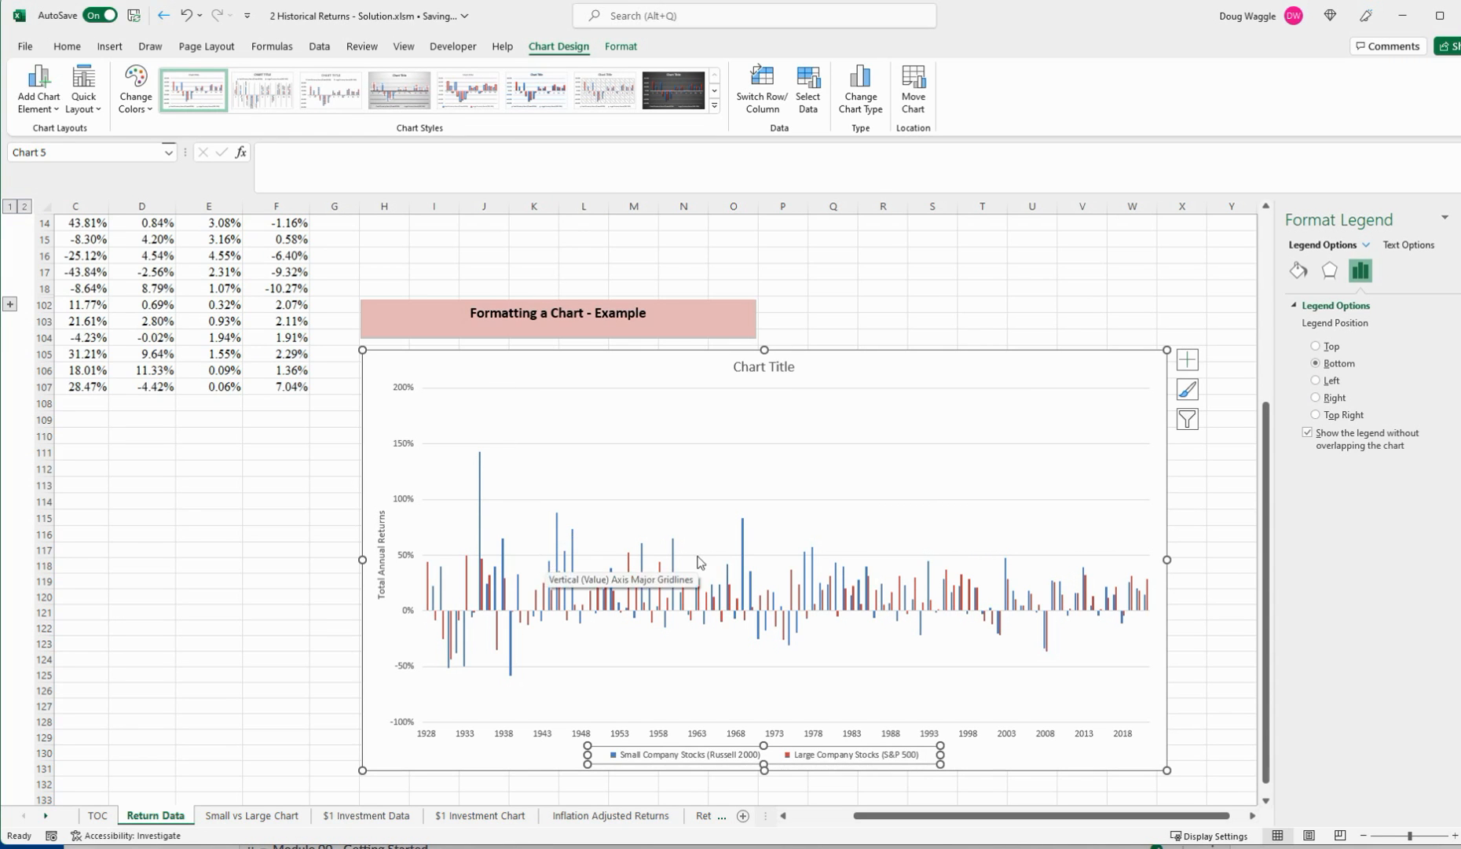
Set the text direction of the chart's horizontal axis labels to rotate all text by -90°, so the years read upward.
left_click(994, 738)
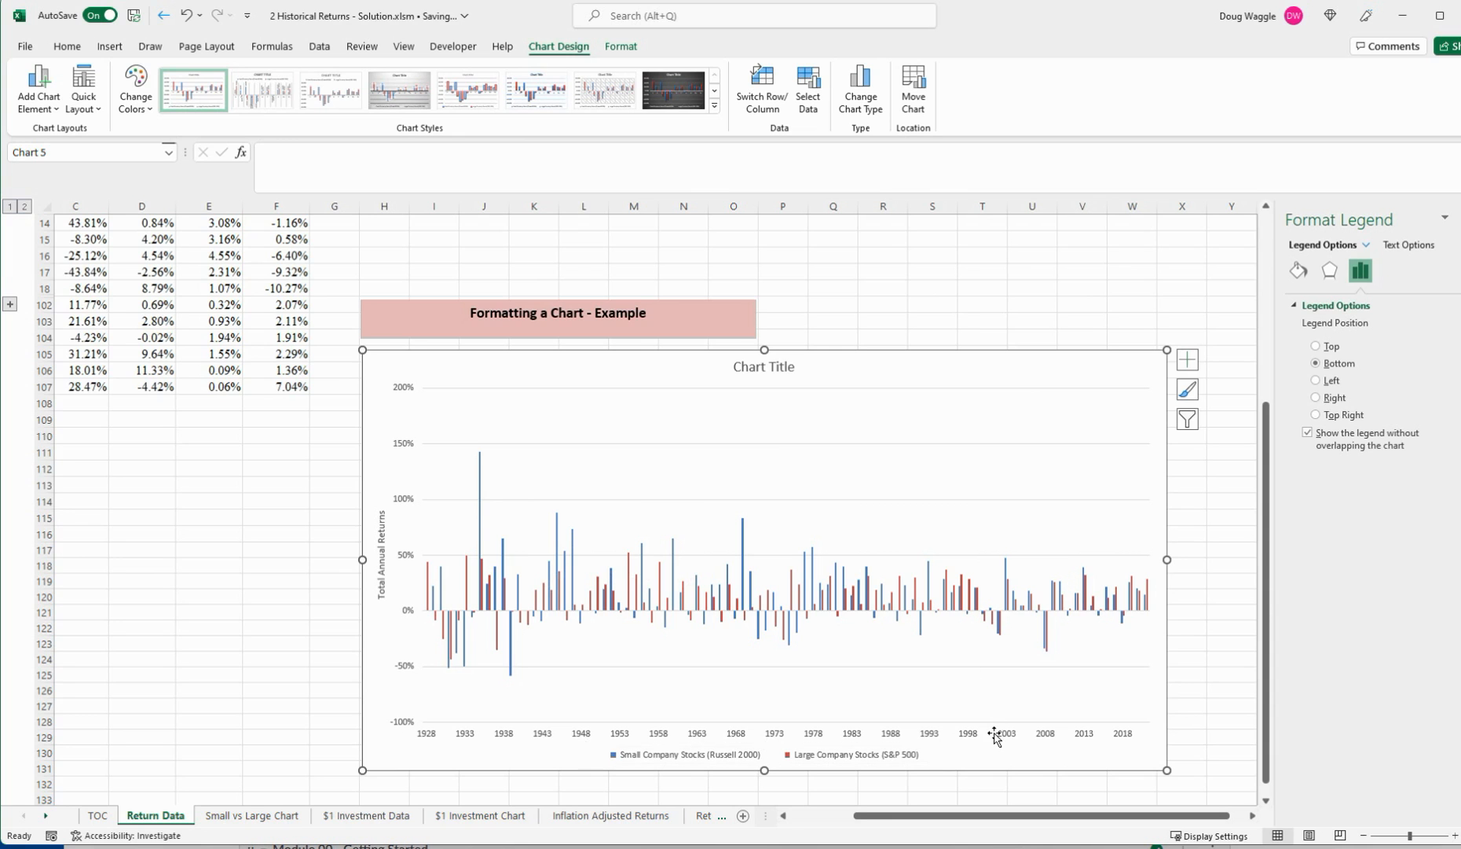
left_click(974, 738)
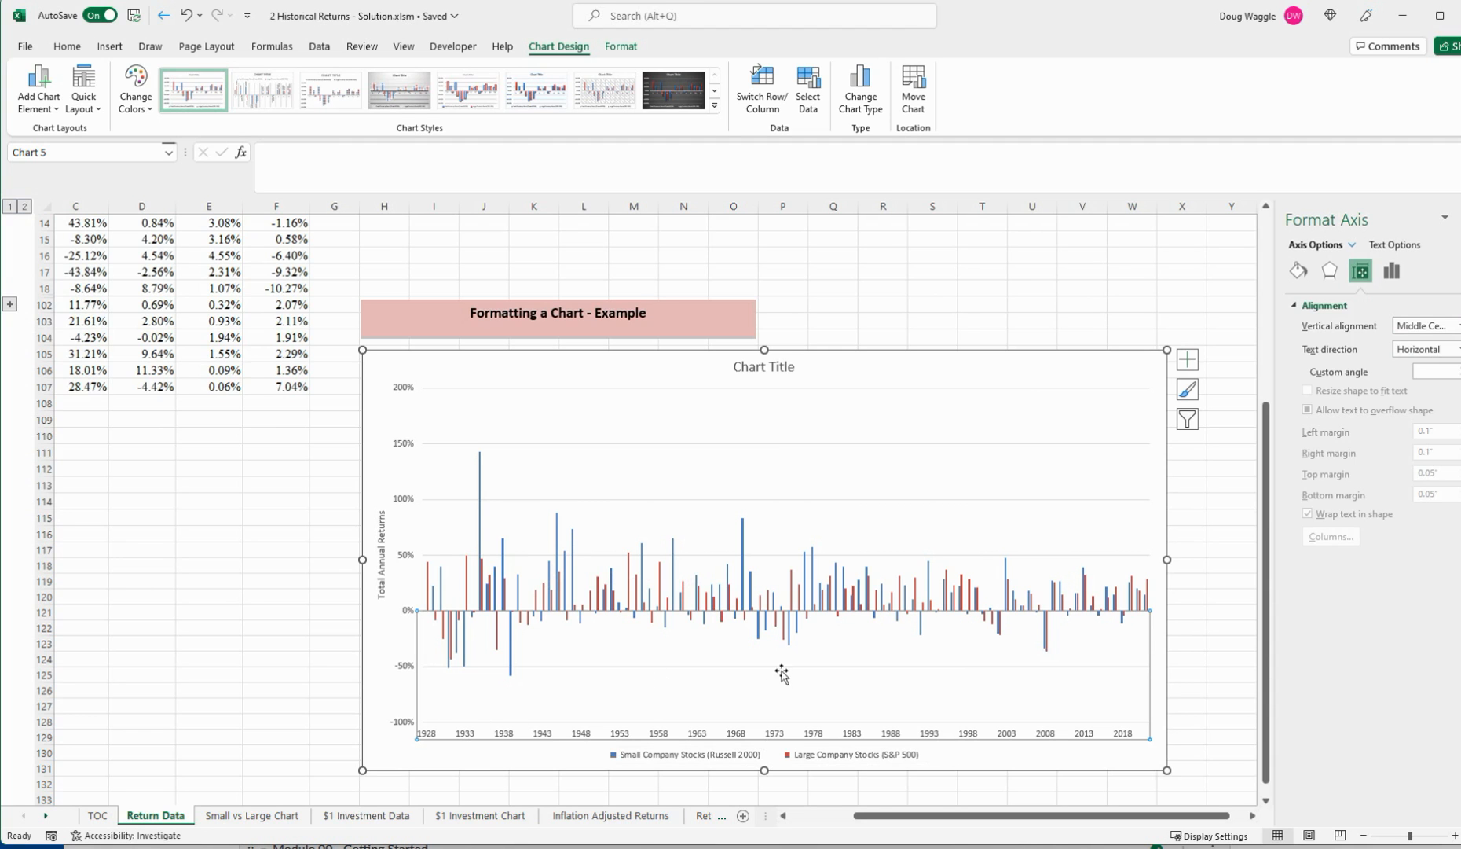
left_click(1458, 348)
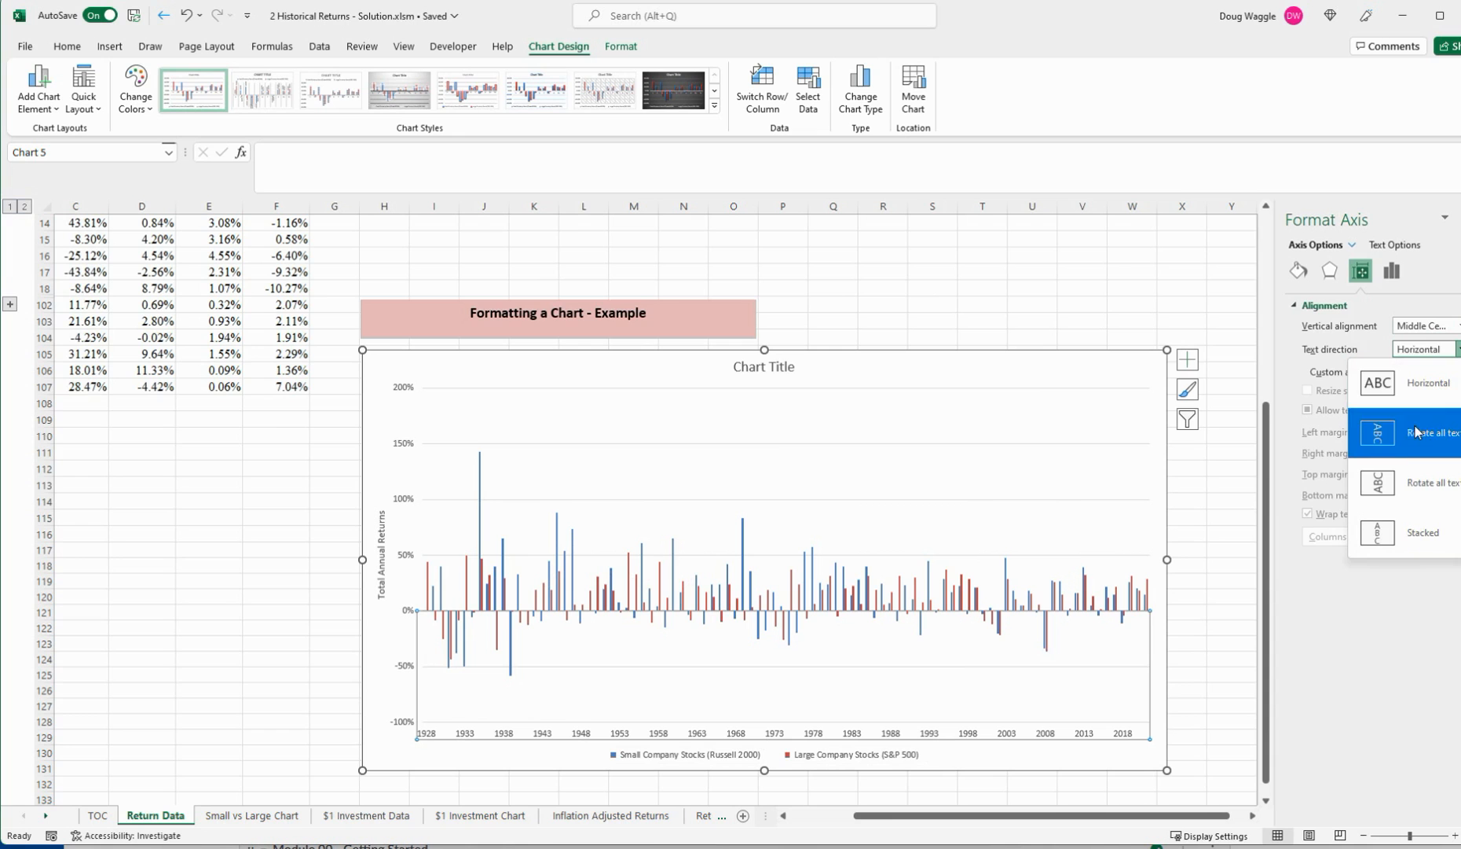
left_click(1411, 476)
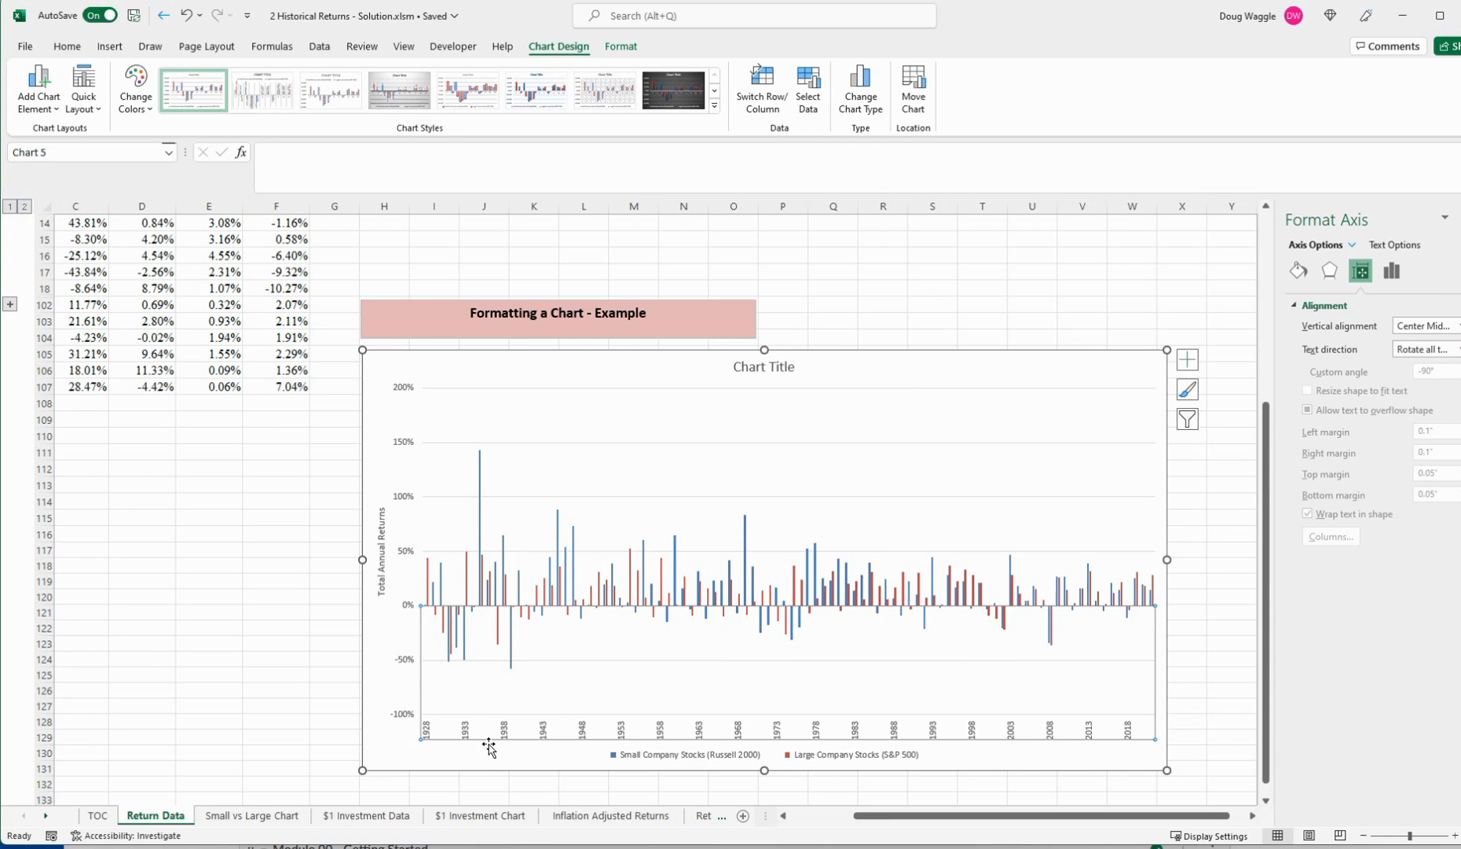
left_click(326, 618)
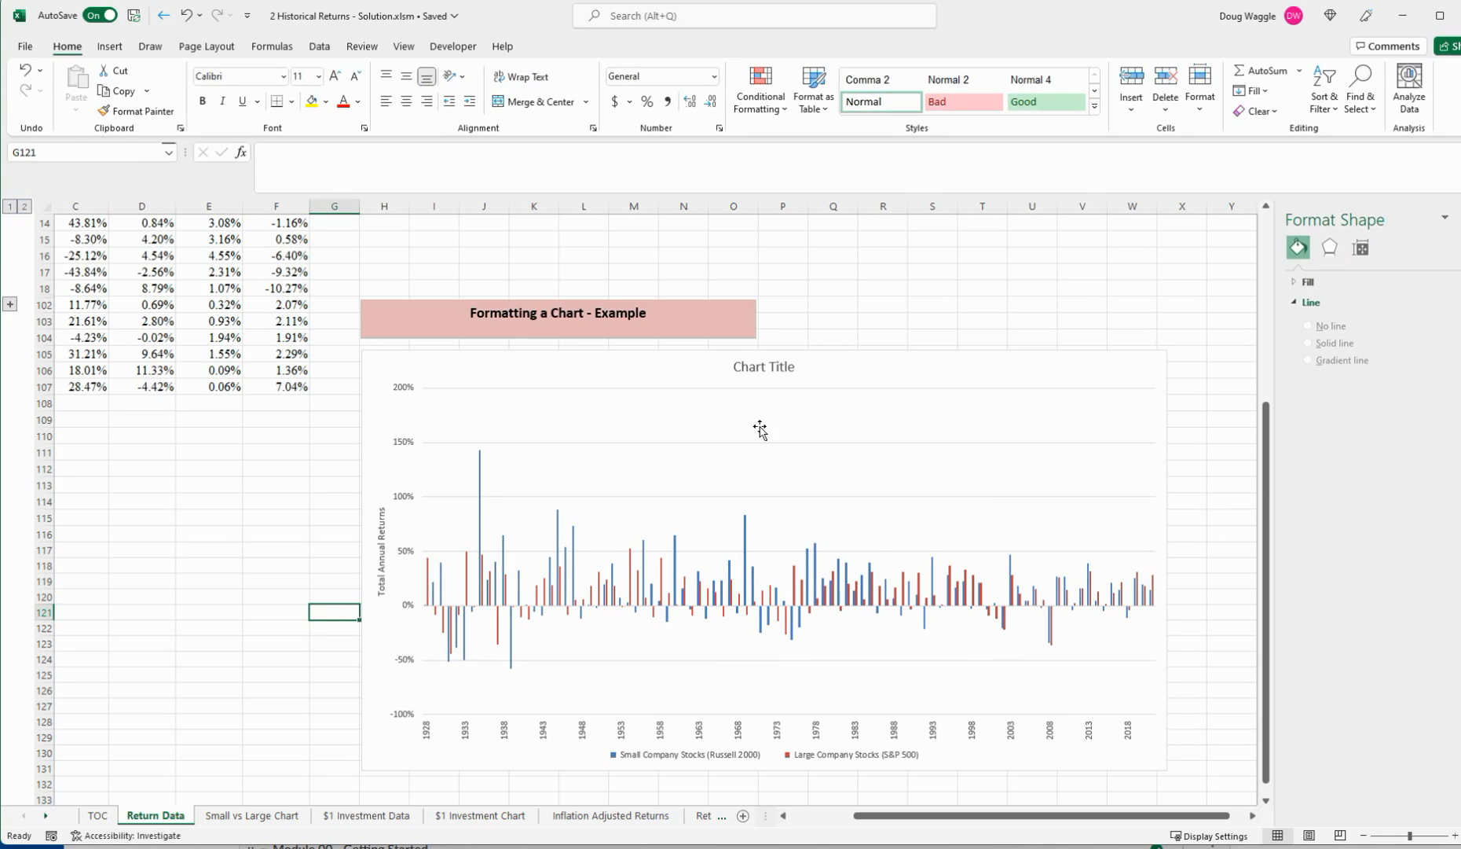